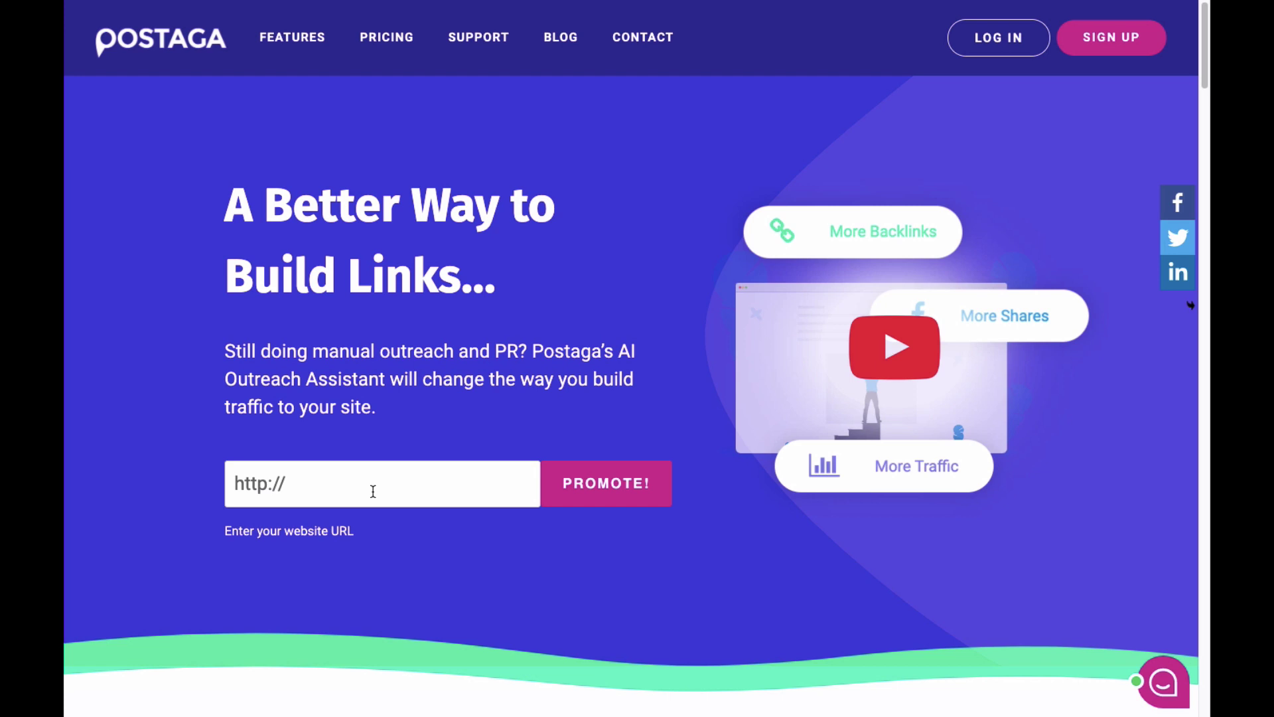
# Step: Scan the website postaga.com for blog posts eligible for promotion
pyautogui.click(373, 491)
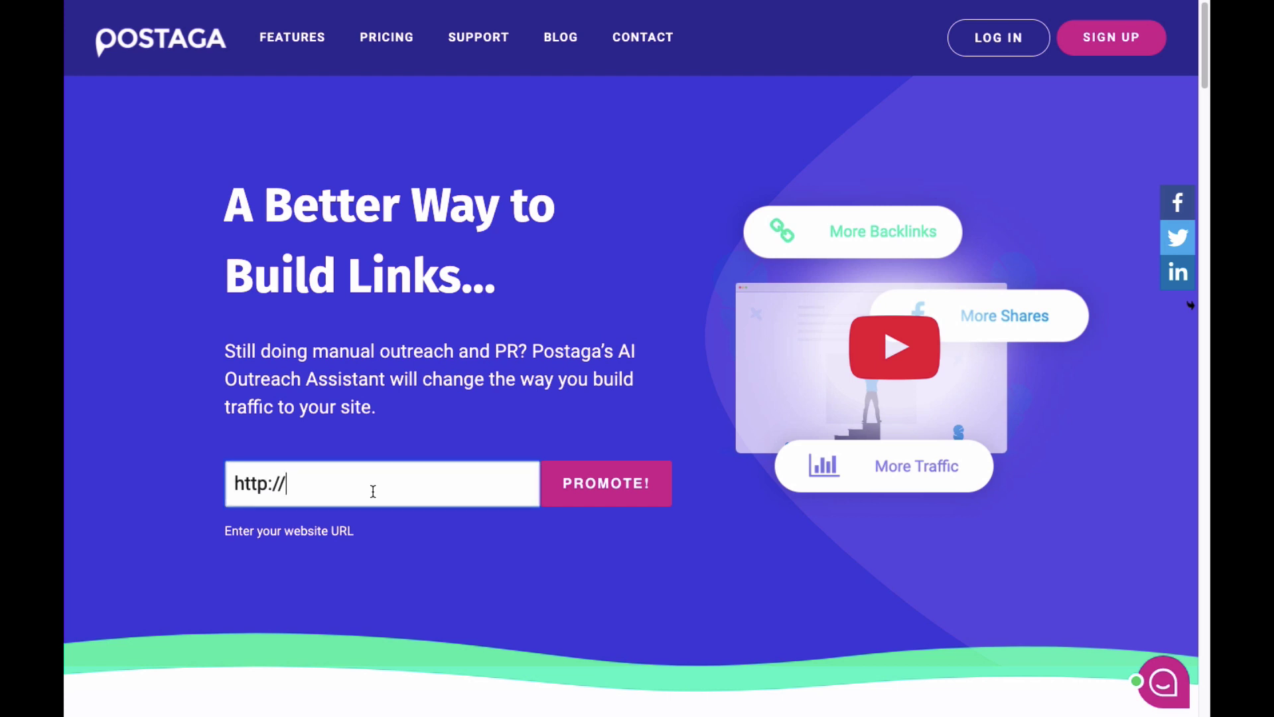
pyautogui.write('postaga.com')
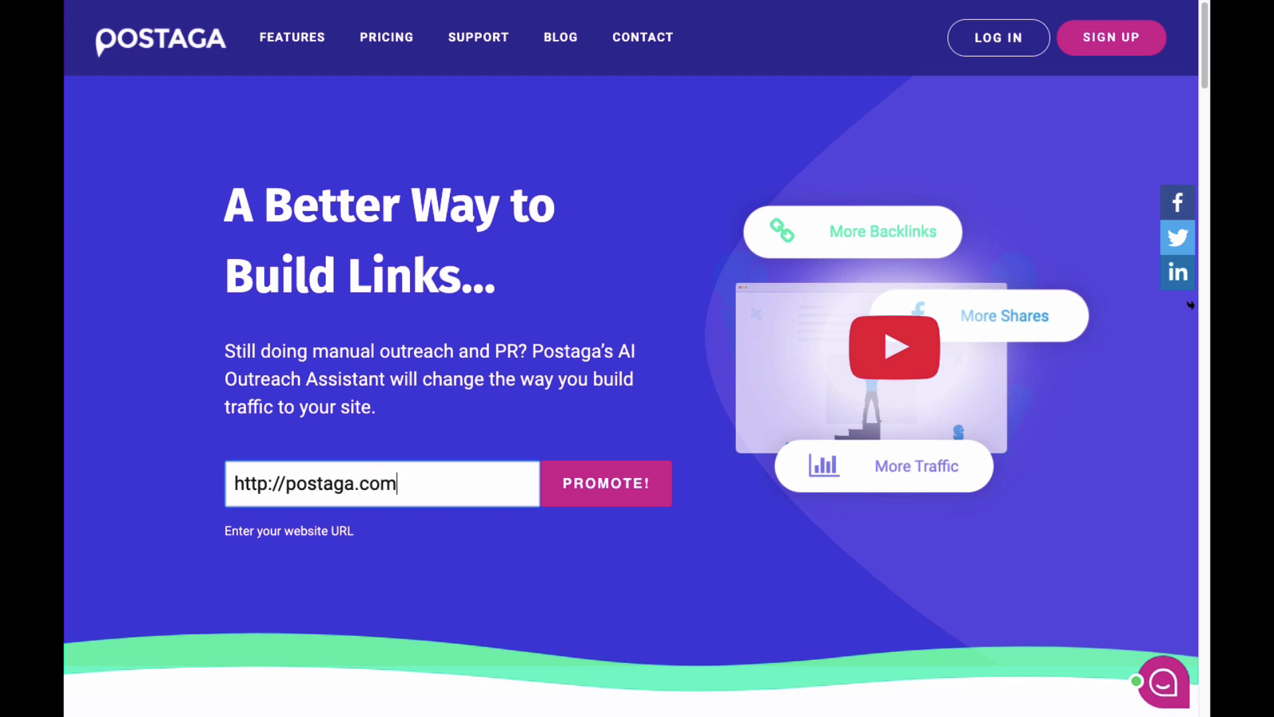
pyautogui.click(593, 492)
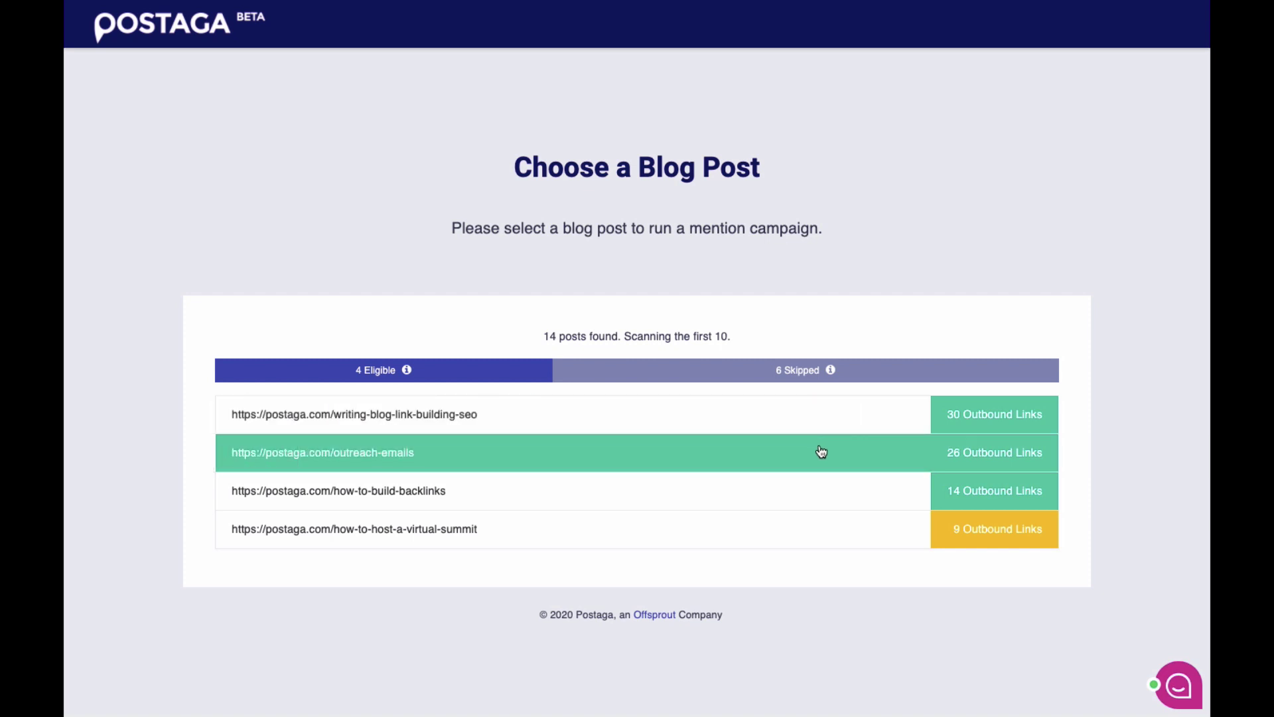
# Step: Choose the postaga.com/outreach-emails post to analyze its outbound links
pyautogui.click(761, 456)
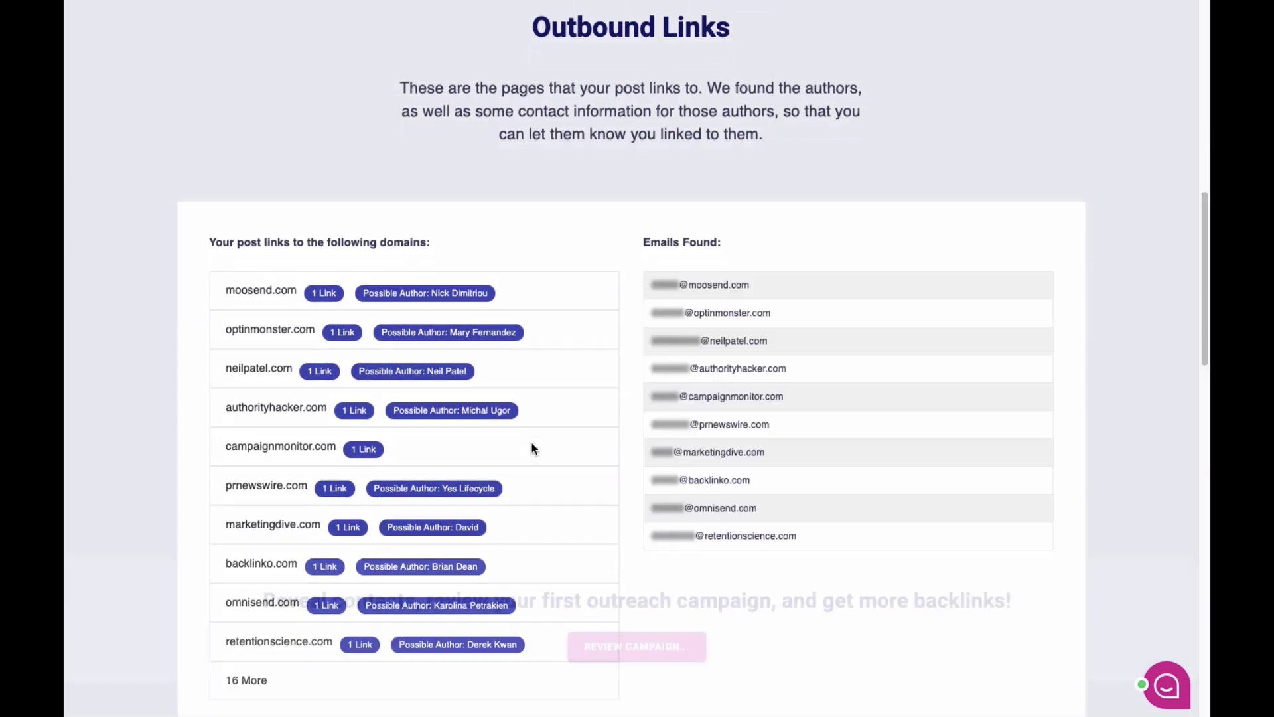
pyautogui.scroll(-2, 568, 431)
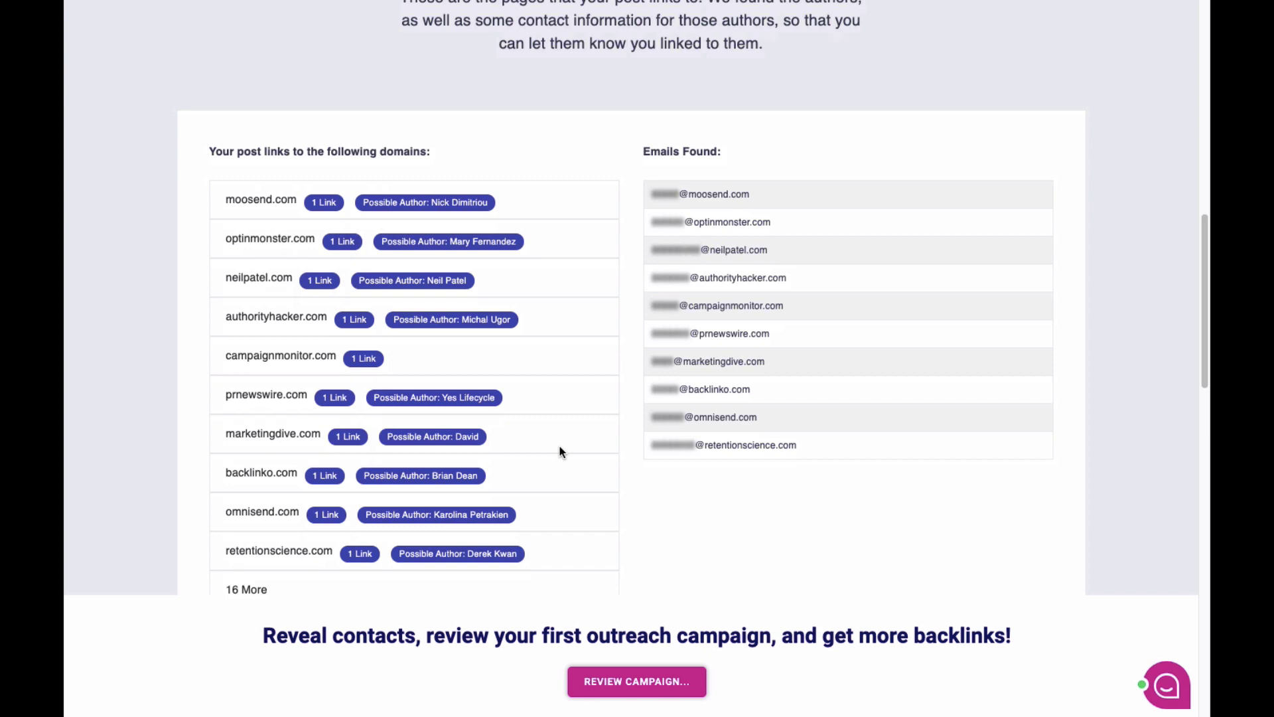
pyautogui.scroll(-3, 561, 448)
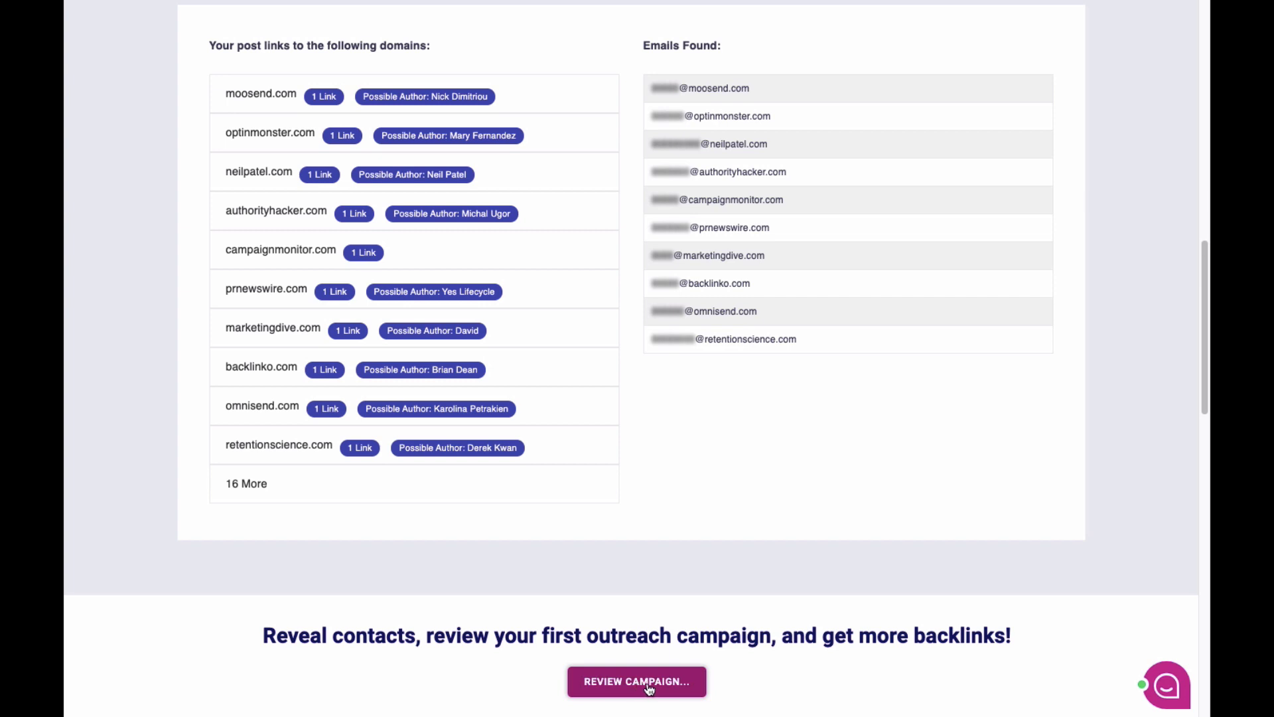
# Step: Review the campaign and sign up for a free account with the user's first and last name
pyautogui.click(651, 686)
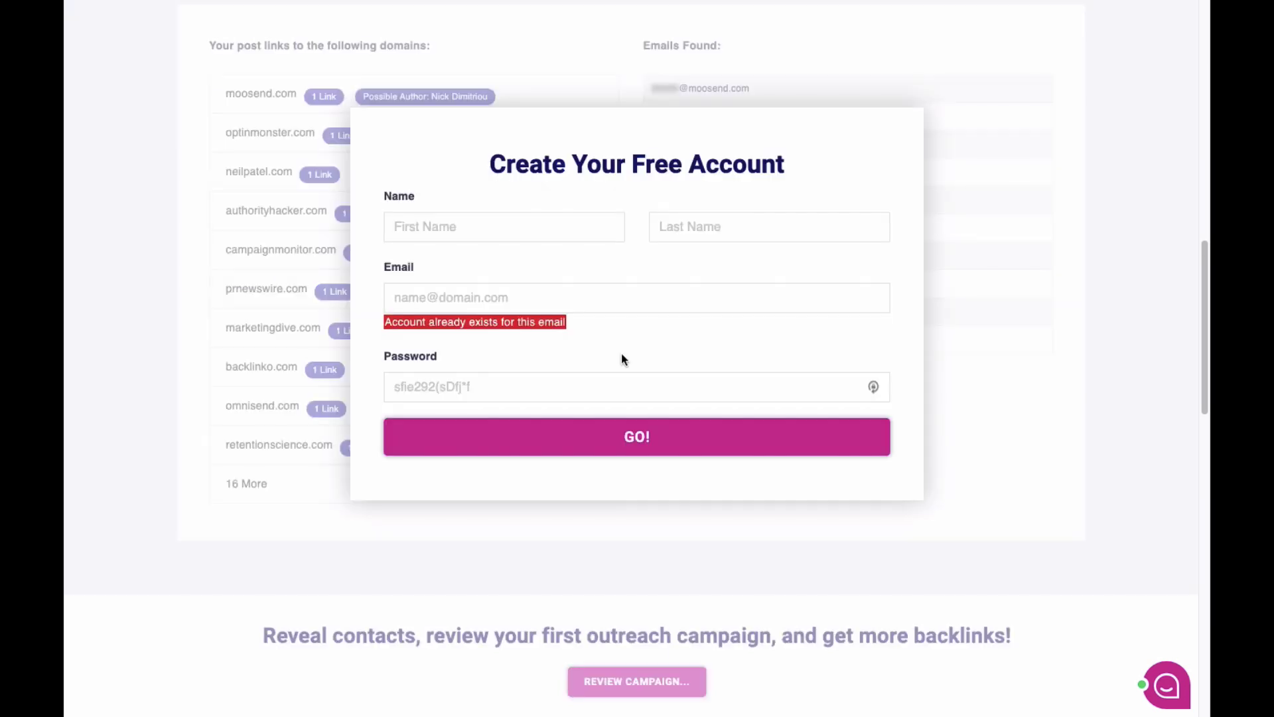
pyautogui.click(558, 299)
pyautogui.click(585, 343)
pyautogui.click(495, 225)
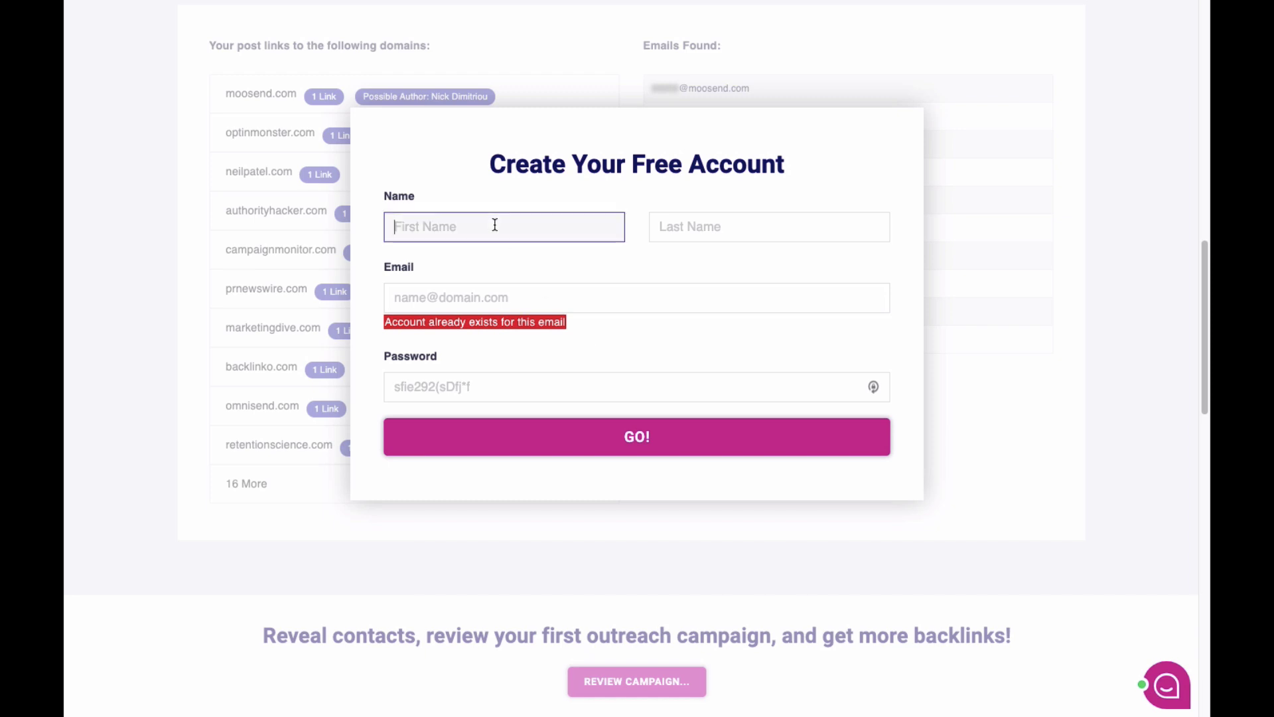
pyautogui.write('Andy')
pyautogui.press('Tab')
pyautogui.write('Cabasso')
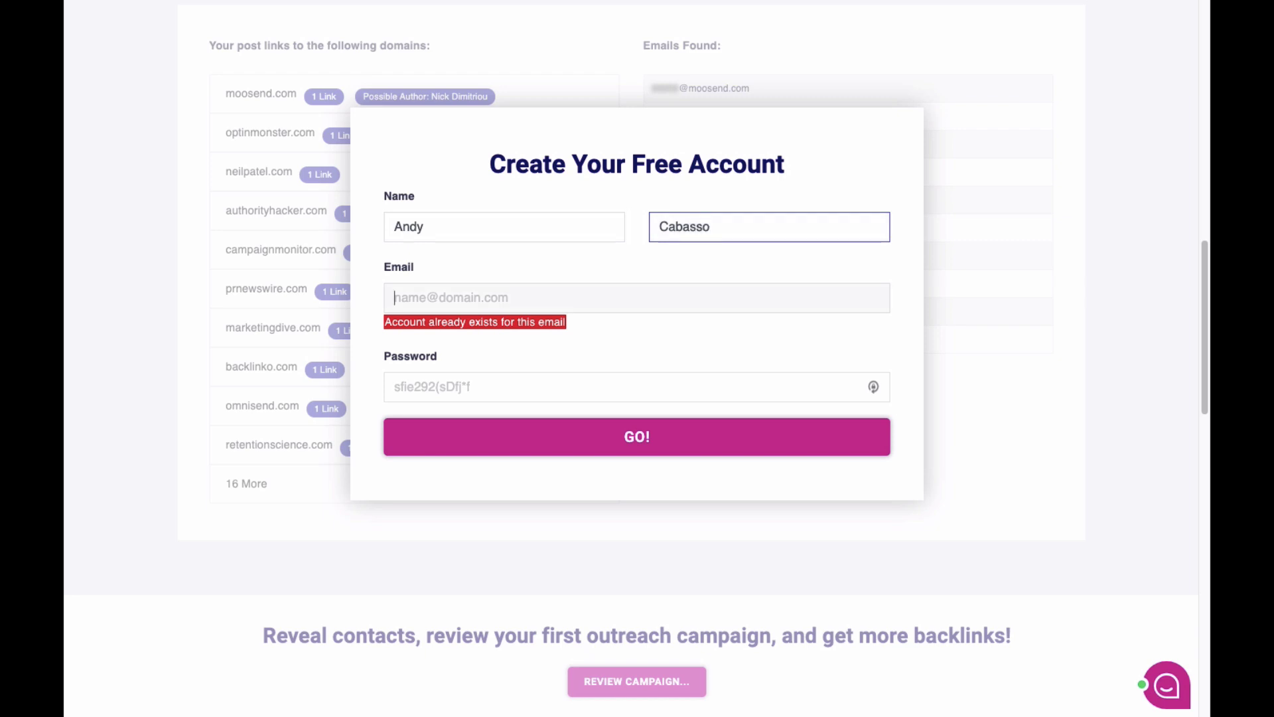
pyautogui.press('Tab')
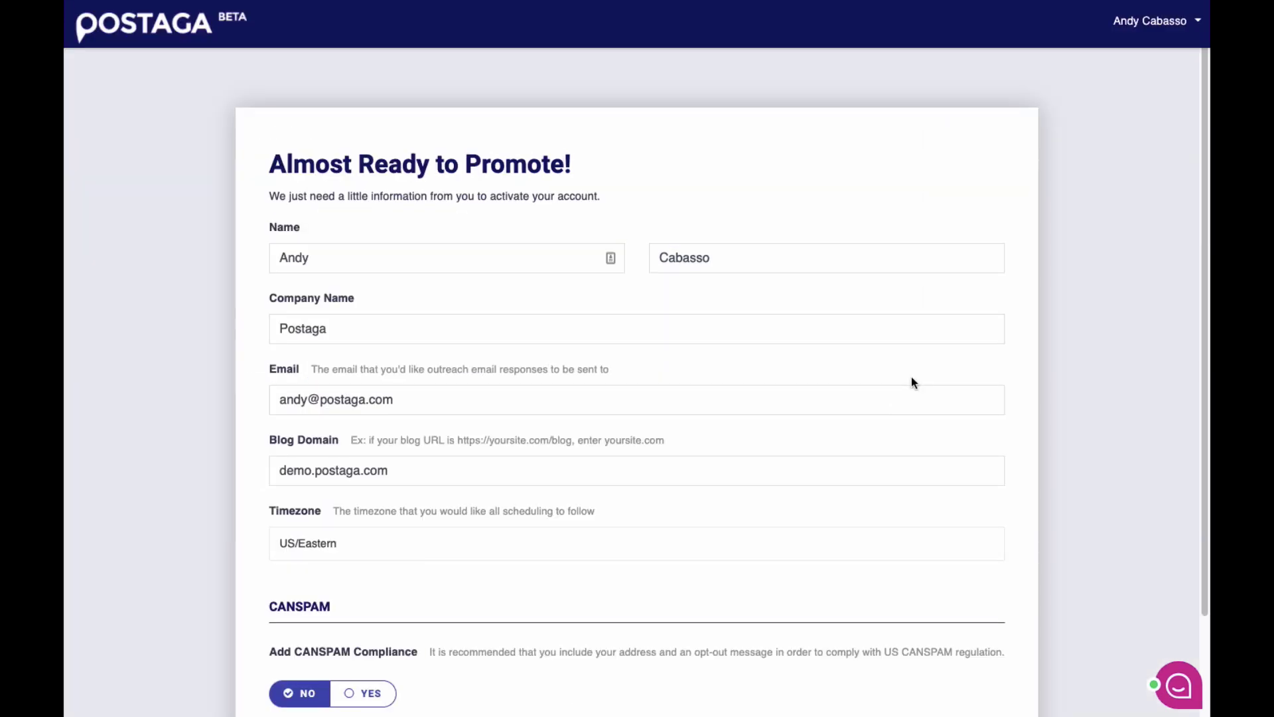
pyautogui.scroll(-3, 911, 383)
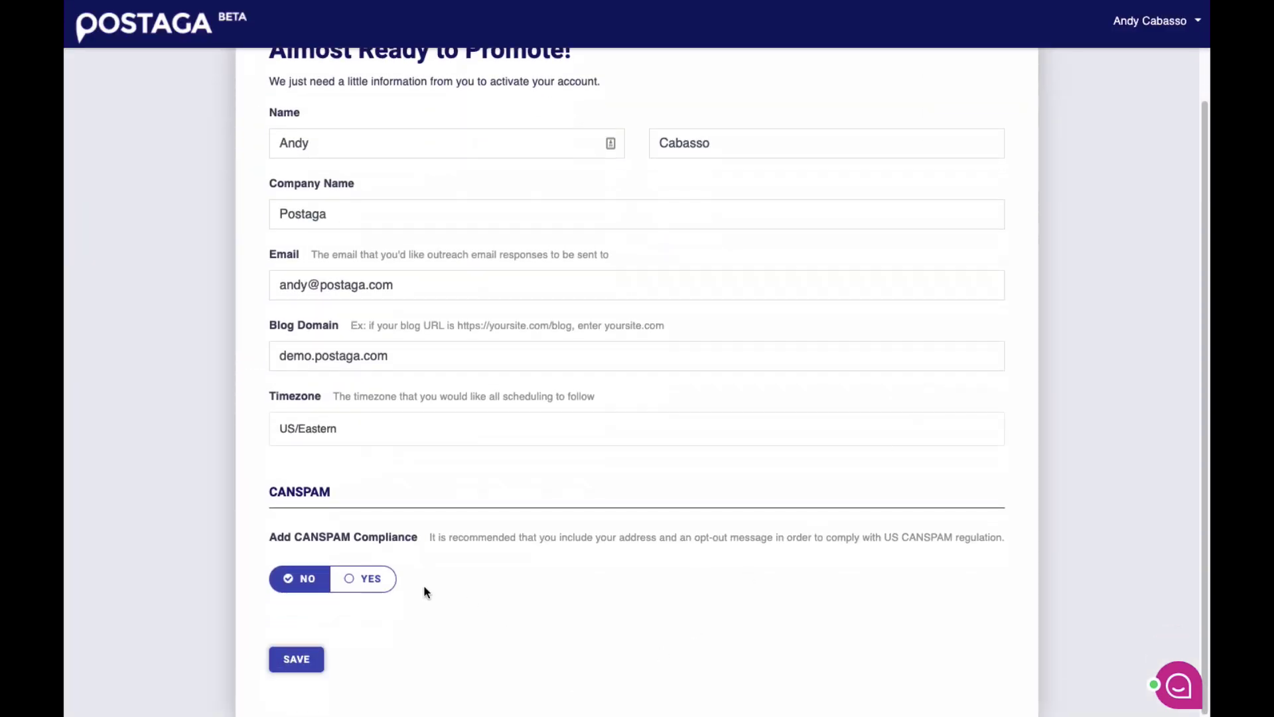
# Step: Set CANSPAM compliance to YES and move down to the address fields
pyautogui.click(369, 578)
pyautogui.scroll(-5, 420, 538)
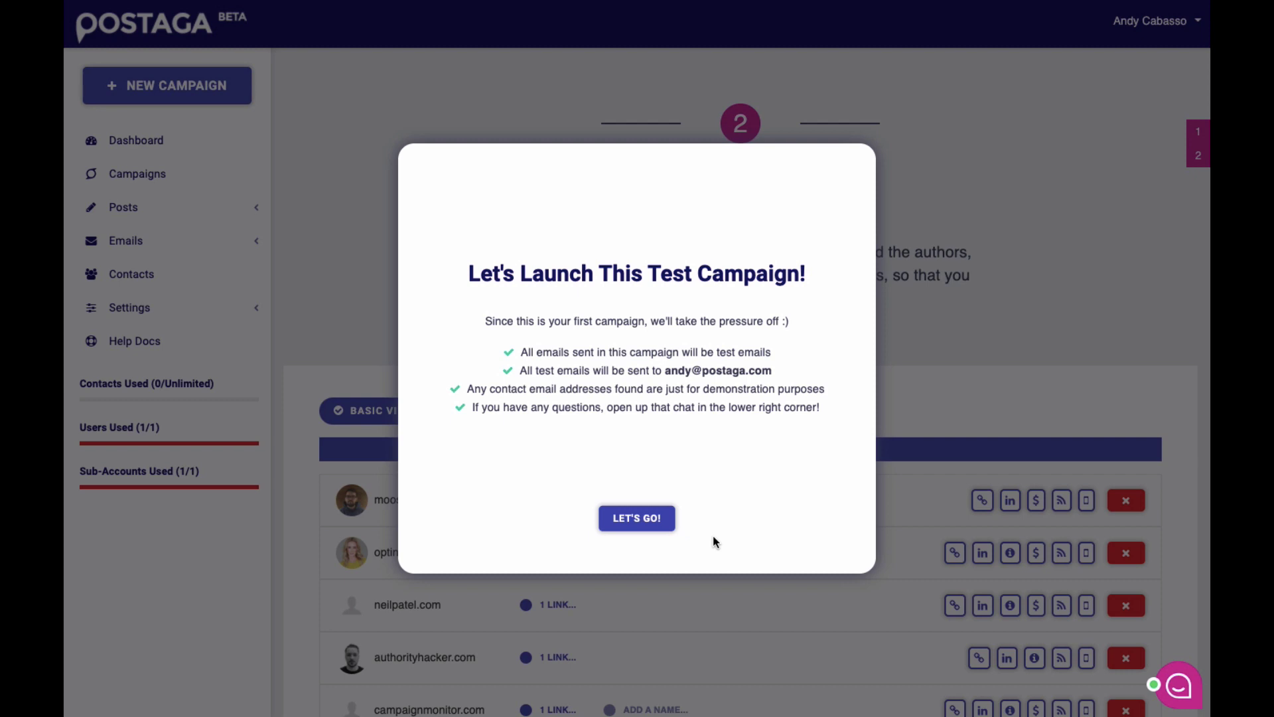
# Step: Dismiss the test-launch notice, check the support chat, and get contacts for the linked domains
pyautogui.click(658, 524)
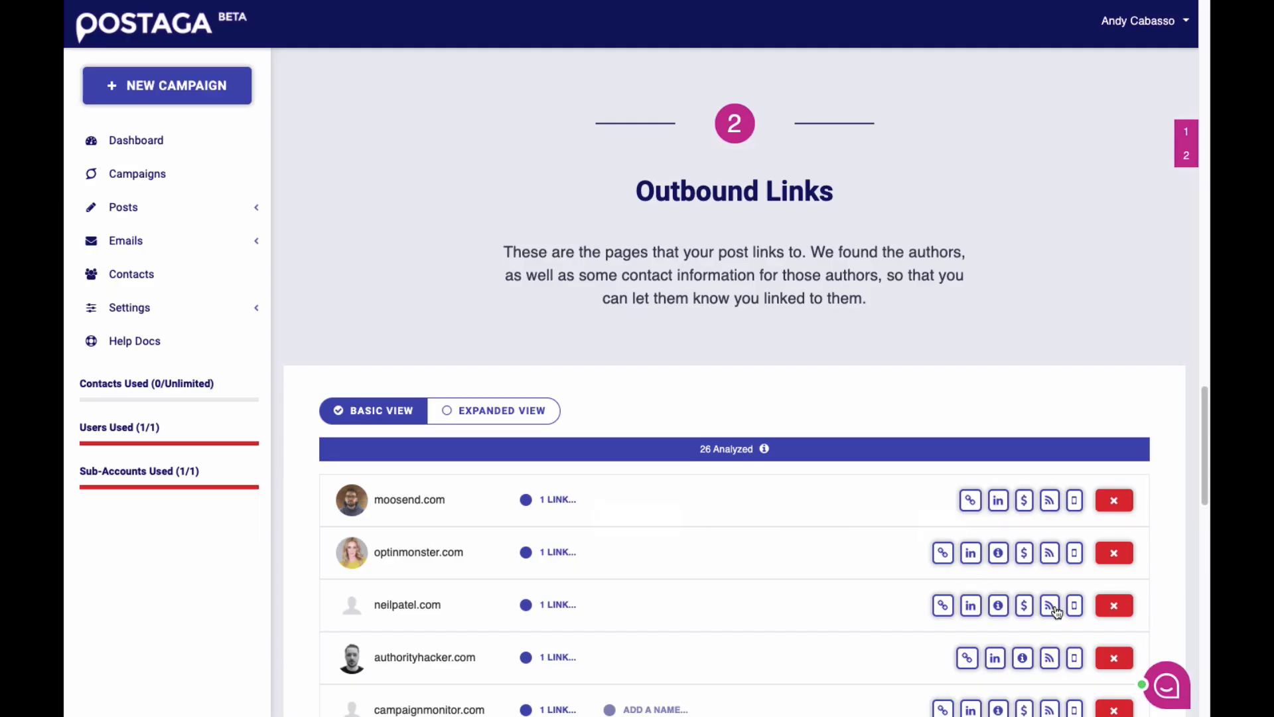
pyautogui.click(1168, 689)
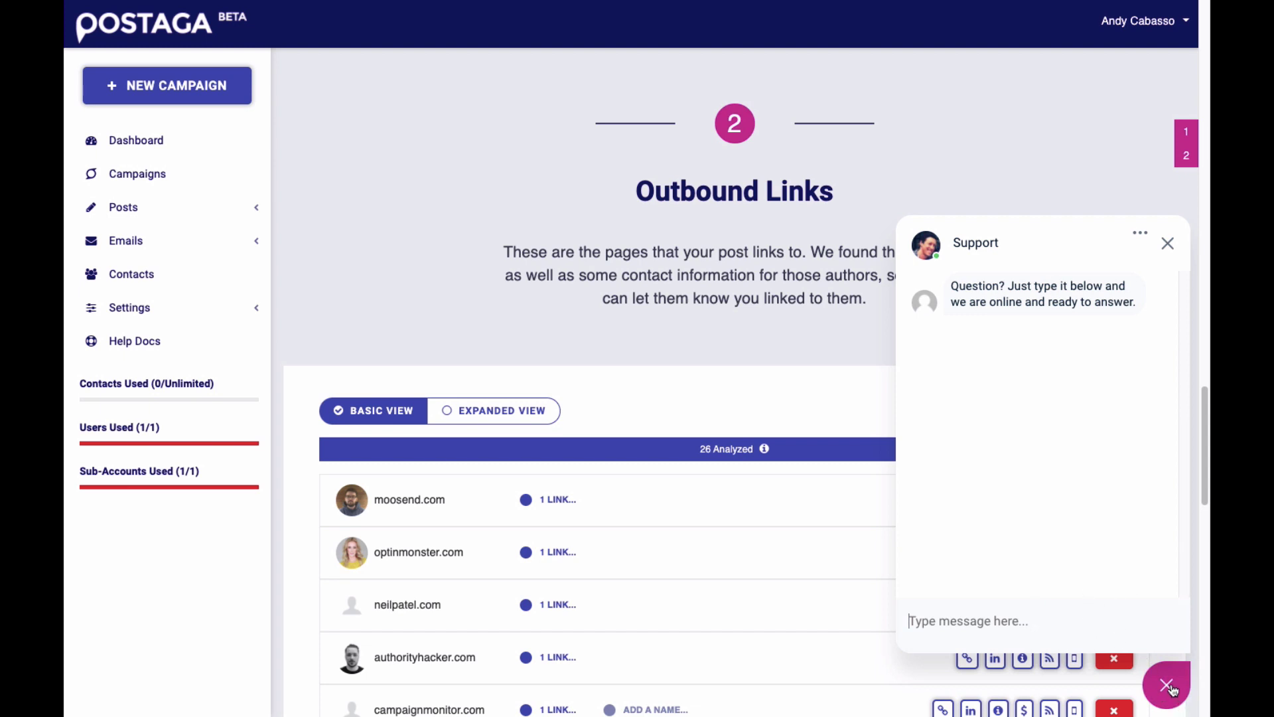
pyautogui.click(1172, 690)
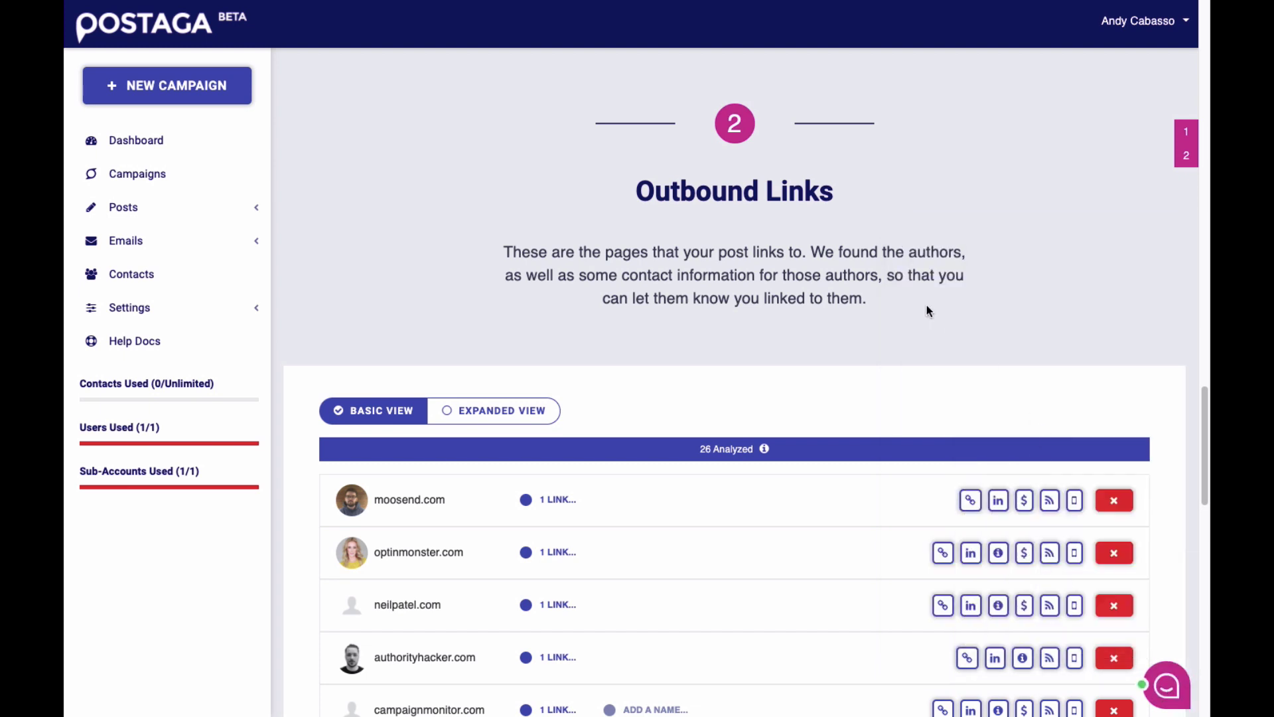
pyautogui.scroll(-12, 928, 310)
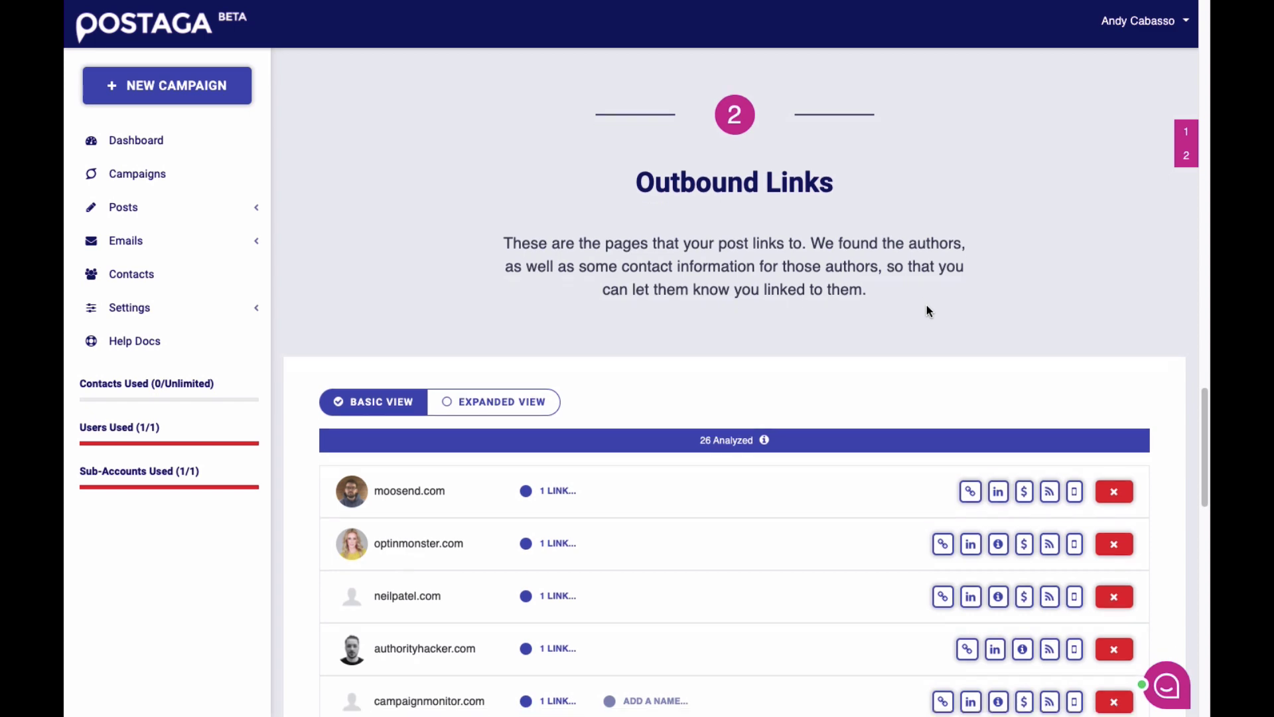
pyautogui.scroll(-5, 927, 310)
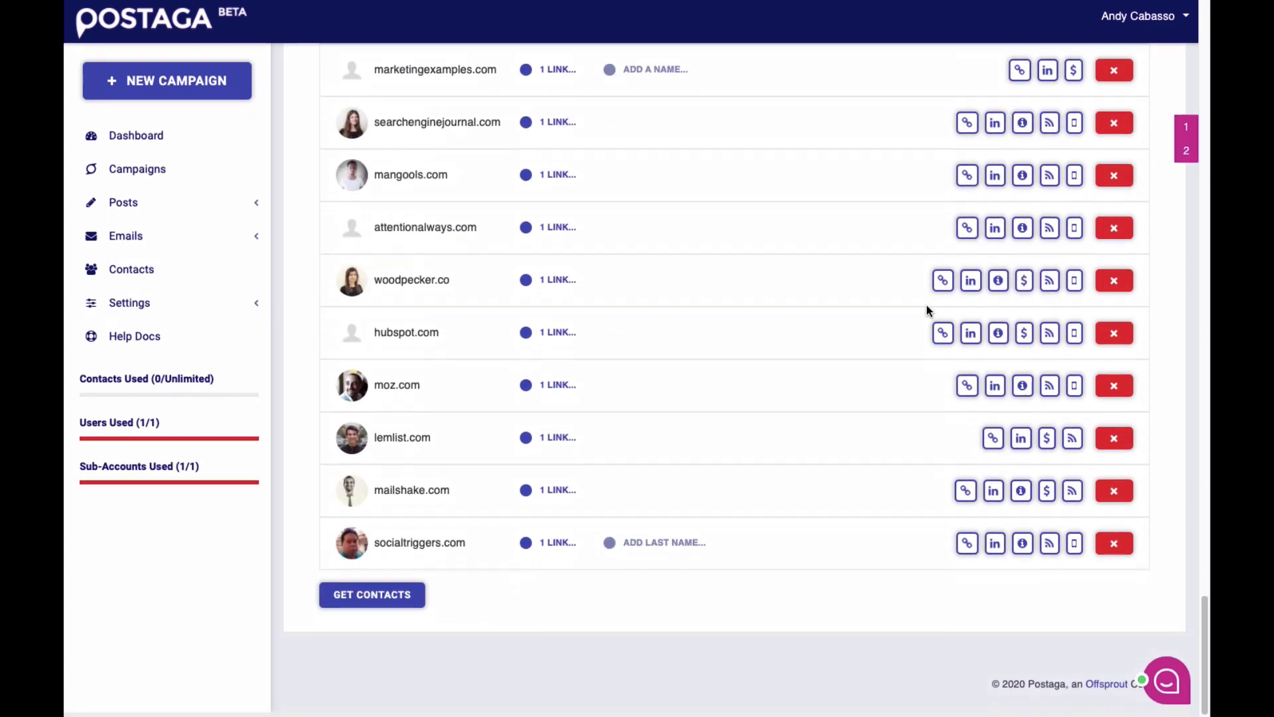
pyautogui.click(398, 597)
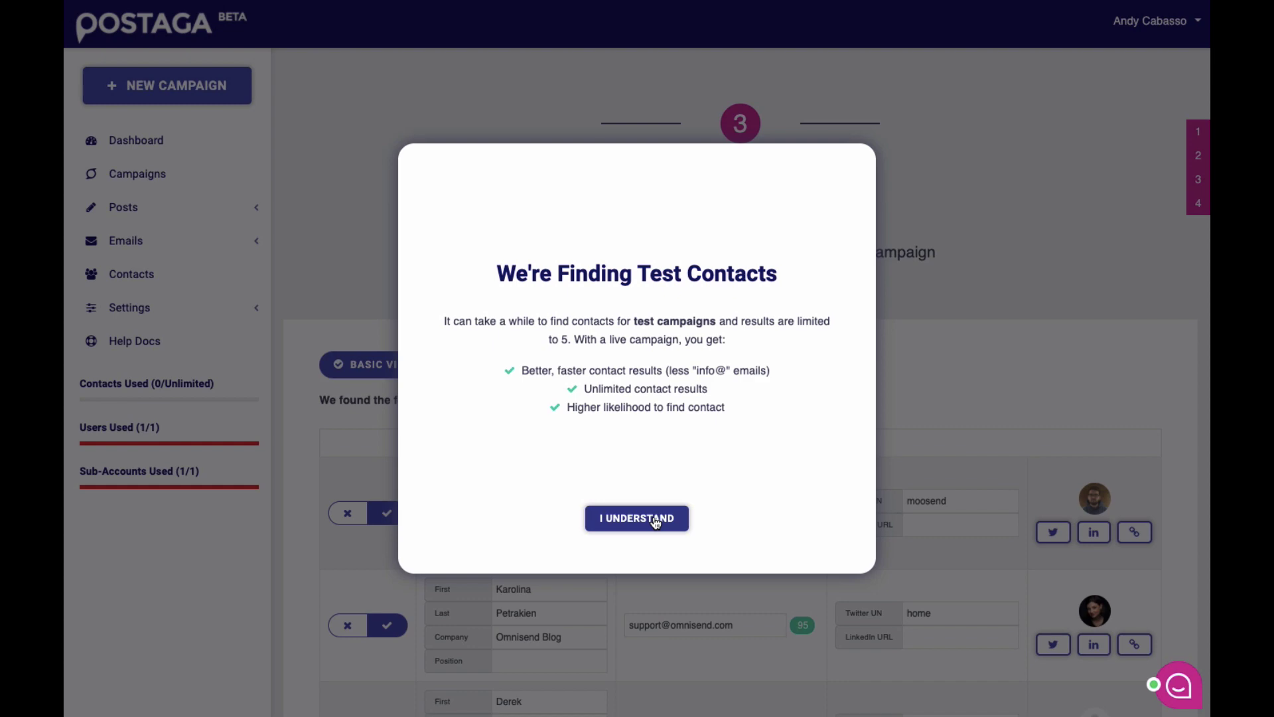
# Step: Close the test-contacts notice and review the found contacts down to step 4 Email Sequence
pyautogui.click(655, 522)
pyautogui.scroll(-4, 754, 265)
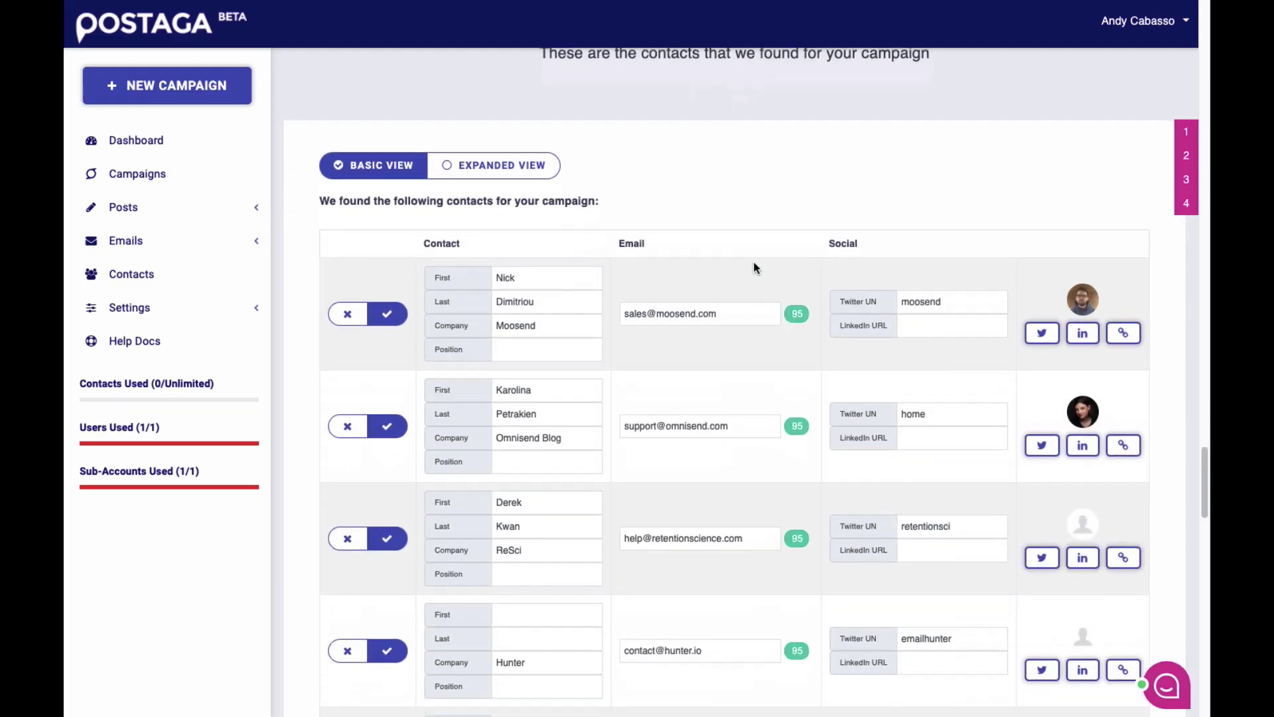
pyautogui.scroll(-1, 738, 242)
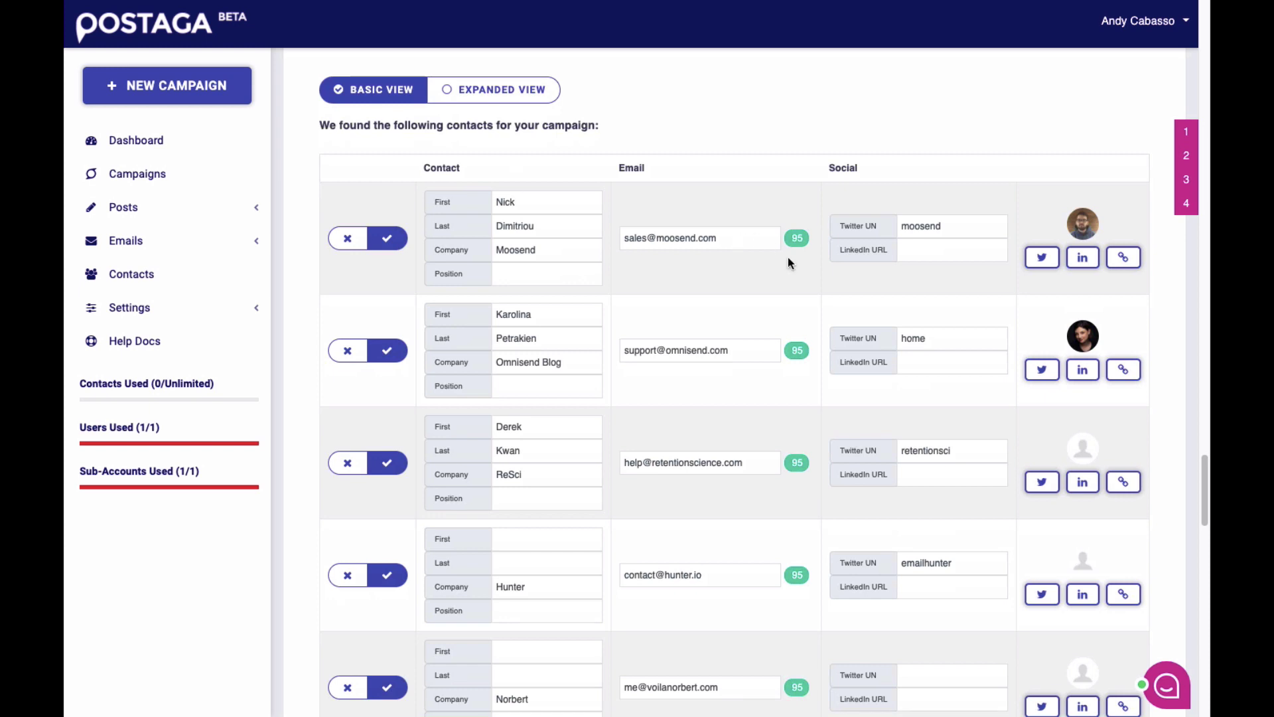
pyautogui.scroll(-4, 788, 262)
pyautogui.scroll(-7, 789, 263)
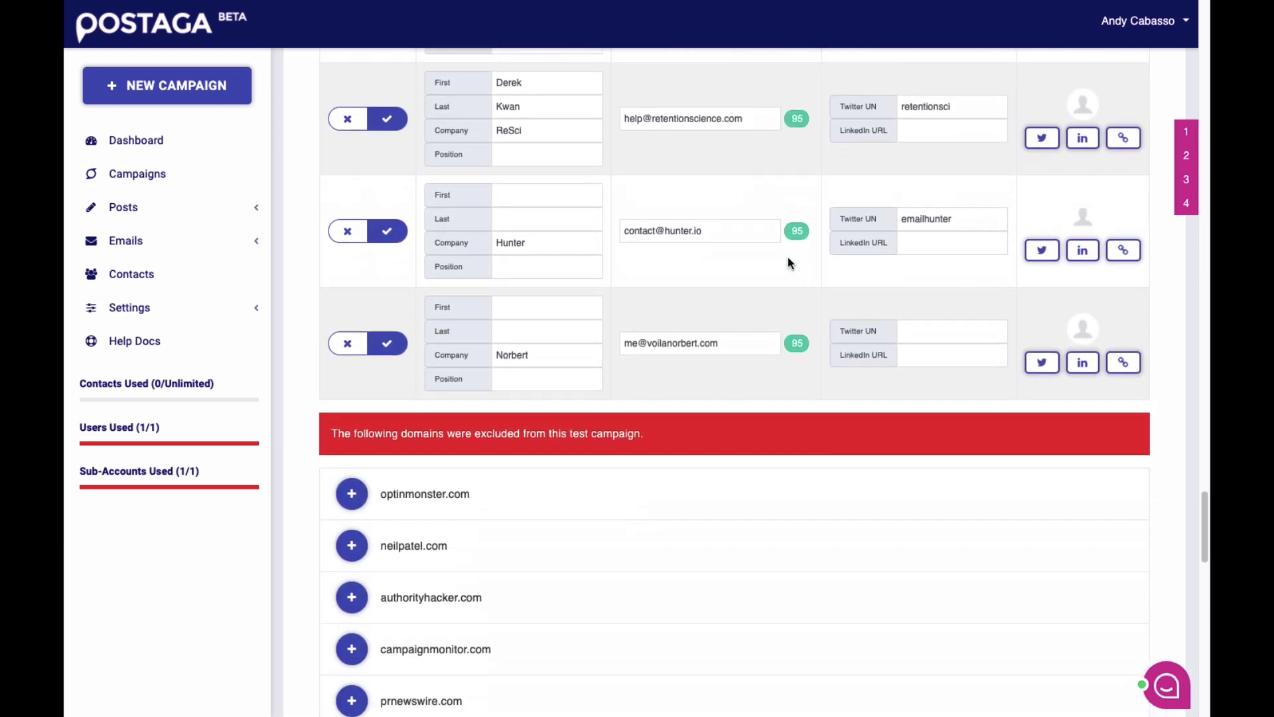
pyautogui.scroll(-13, 788, 262)
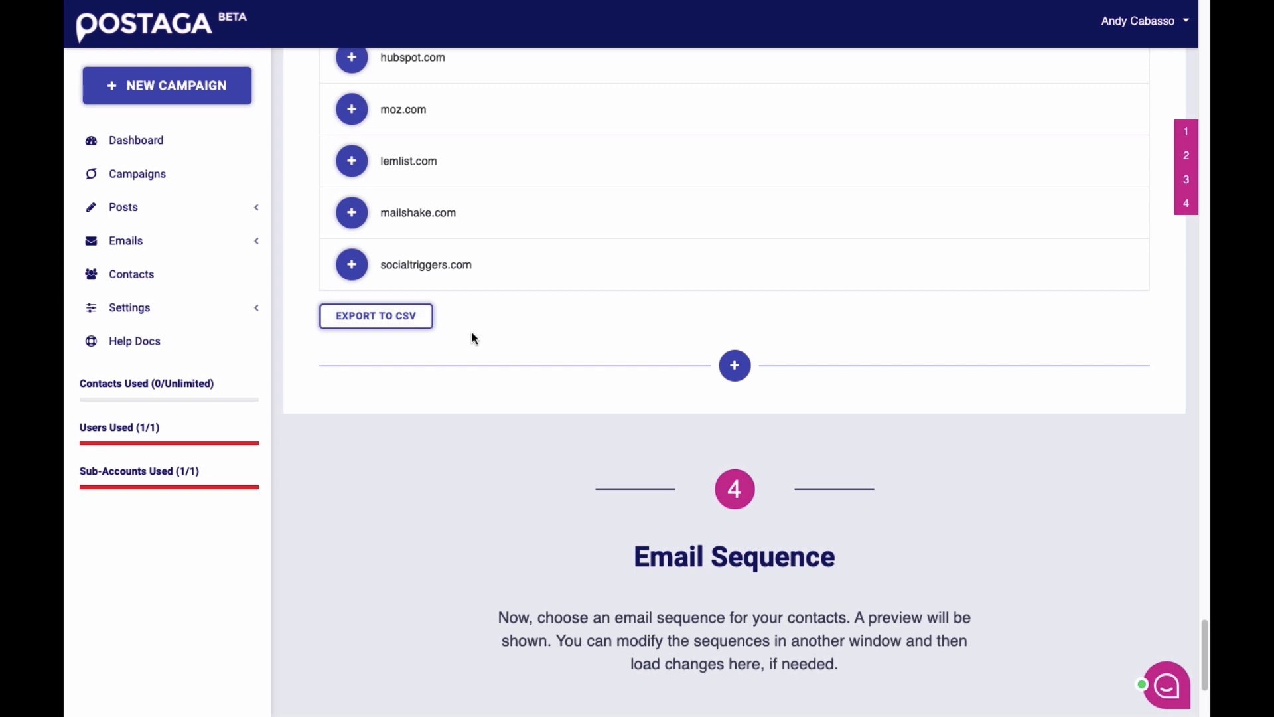
pyautogui.scroll(-2, 453, 340)
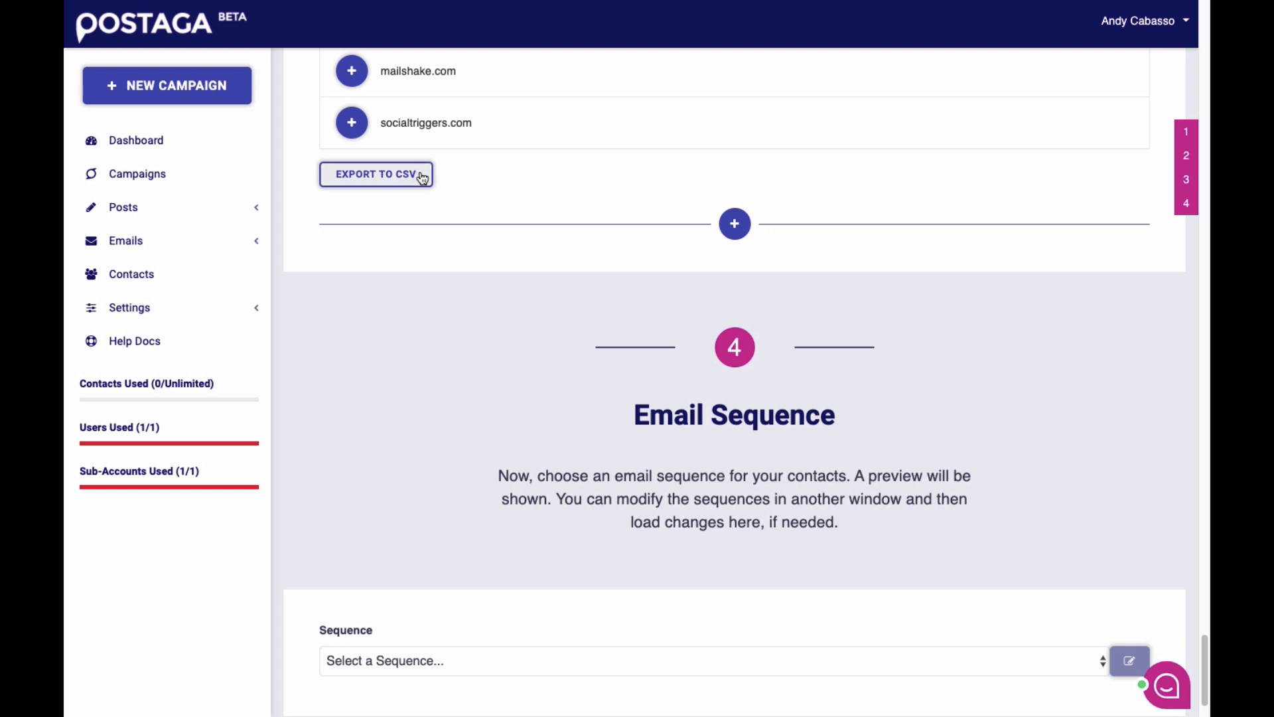
pyautogui.scroll(-1, 466, 200)
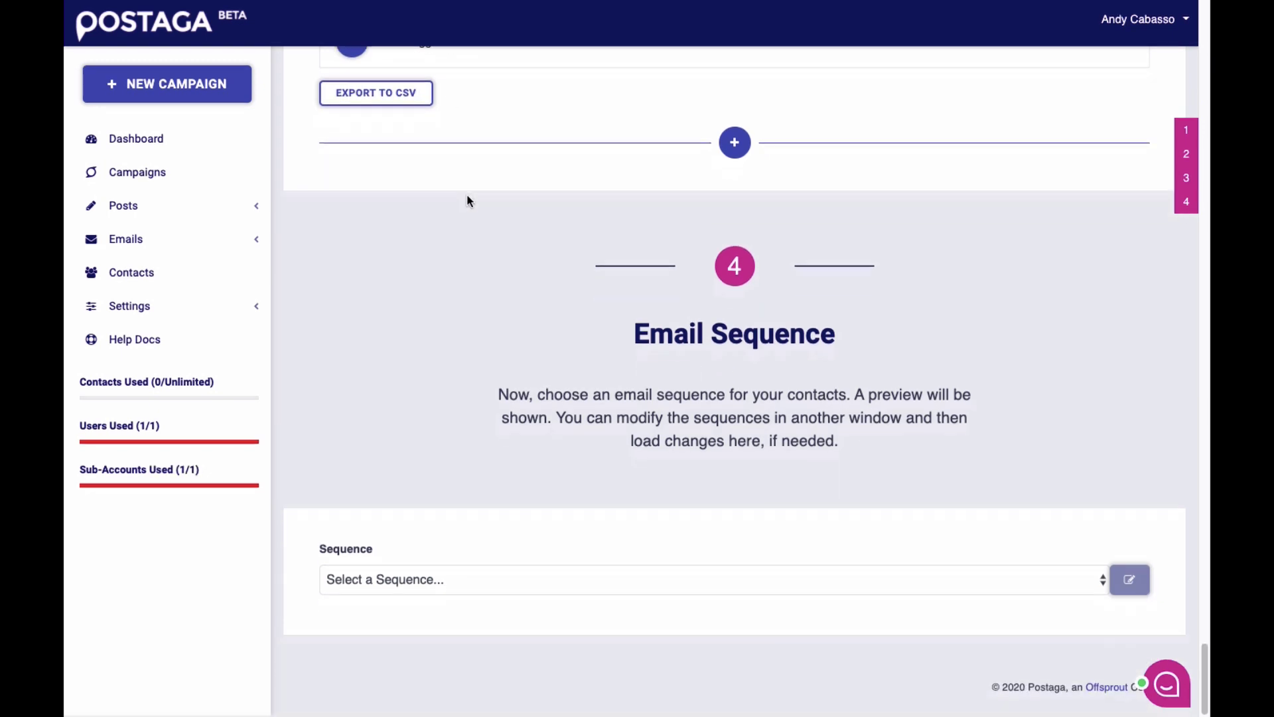
# Step: Select the Mention - Swap Guest Posts email sequence and review its three emails
pyautogui.click(541, 581)
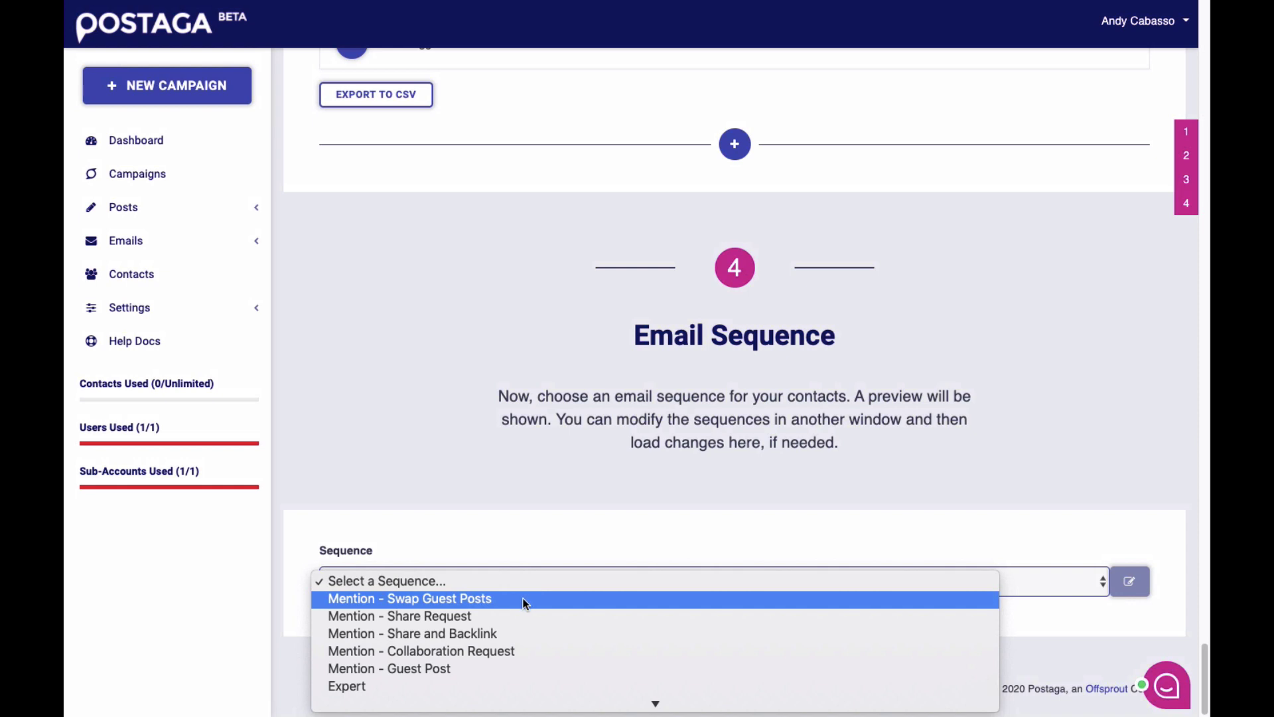
pyautogui.click(526, 600)
pyautogui.scroll(-5, 564, 458)
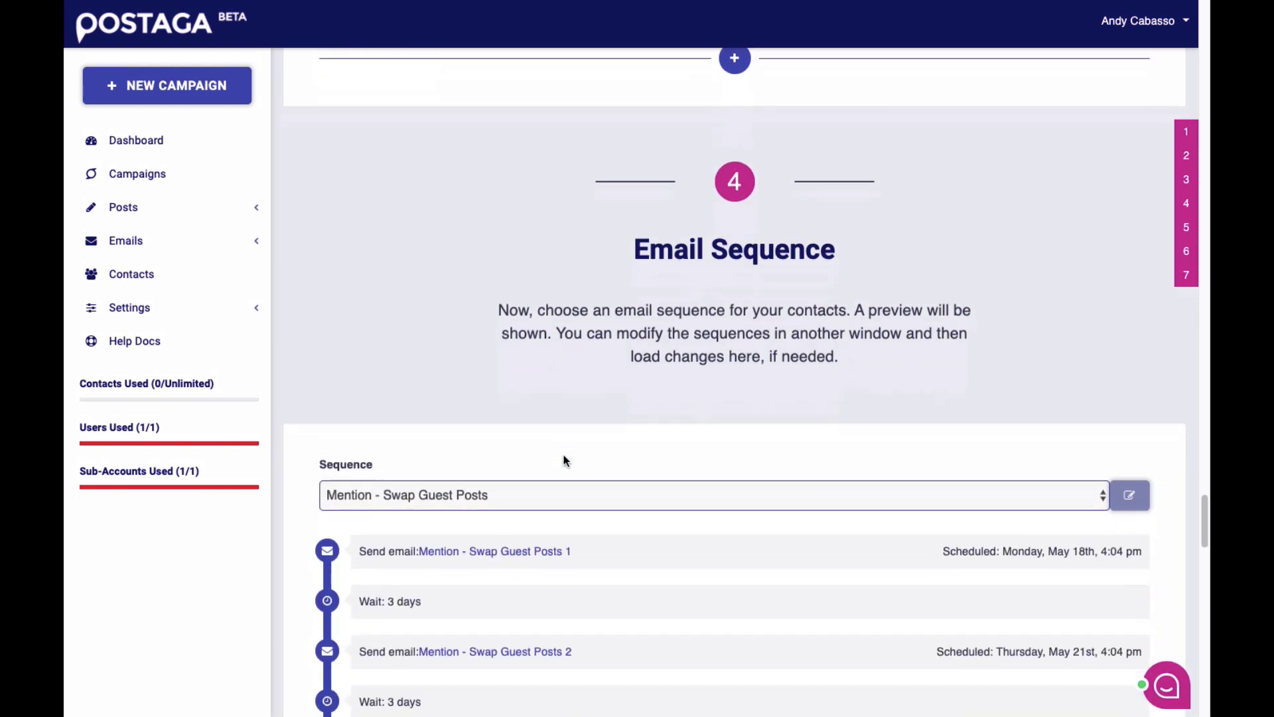
pyautogui.scroll(1, 561, 460)
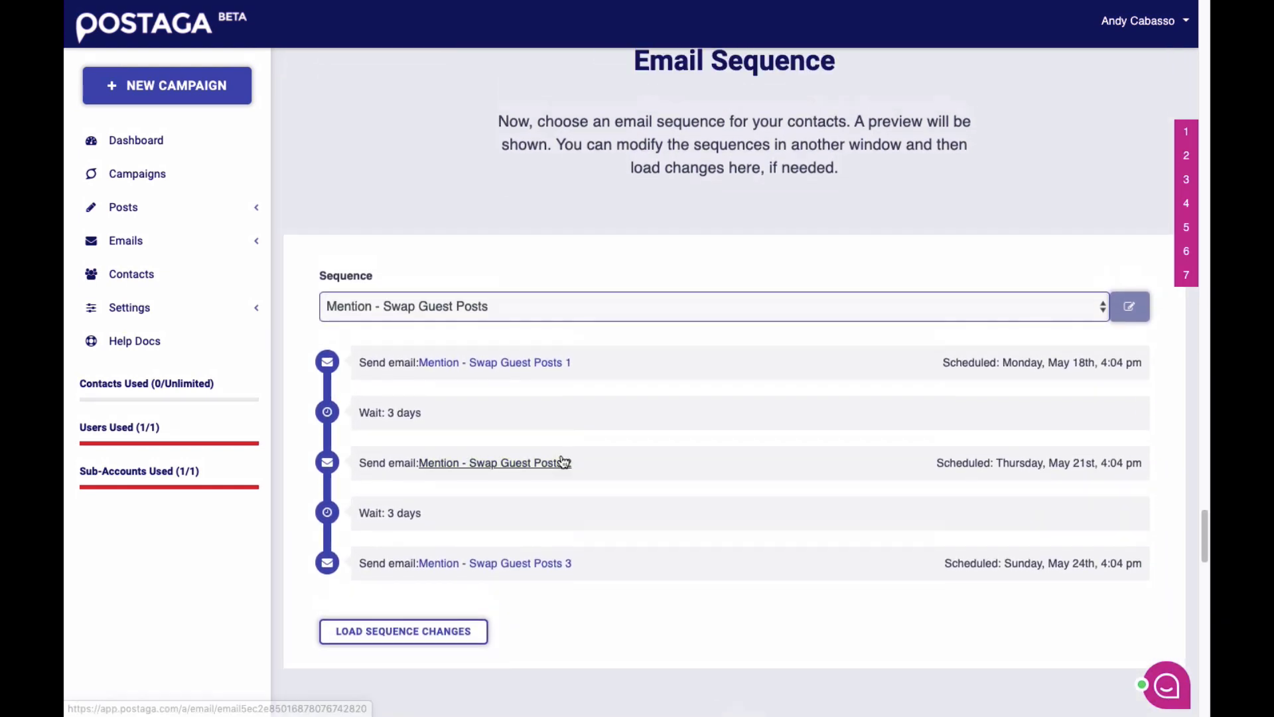
pyautogui.click(478, 310)
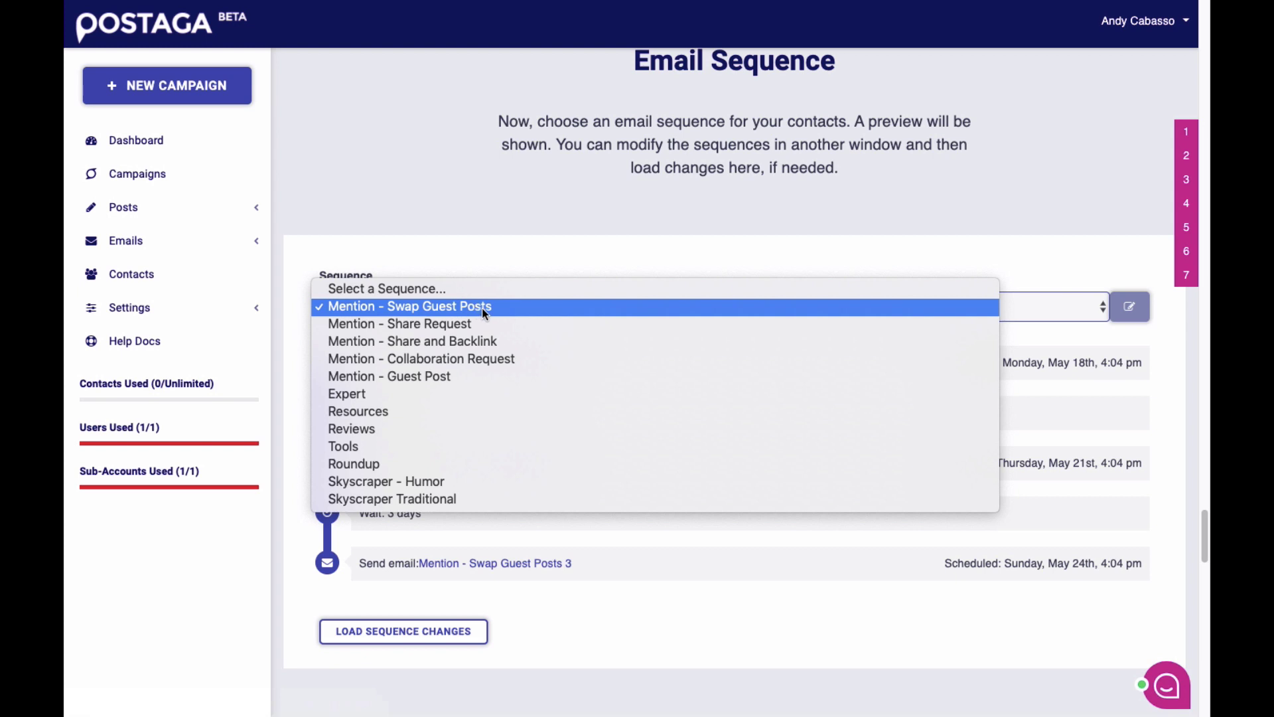
pyautogui.click(497, 308)
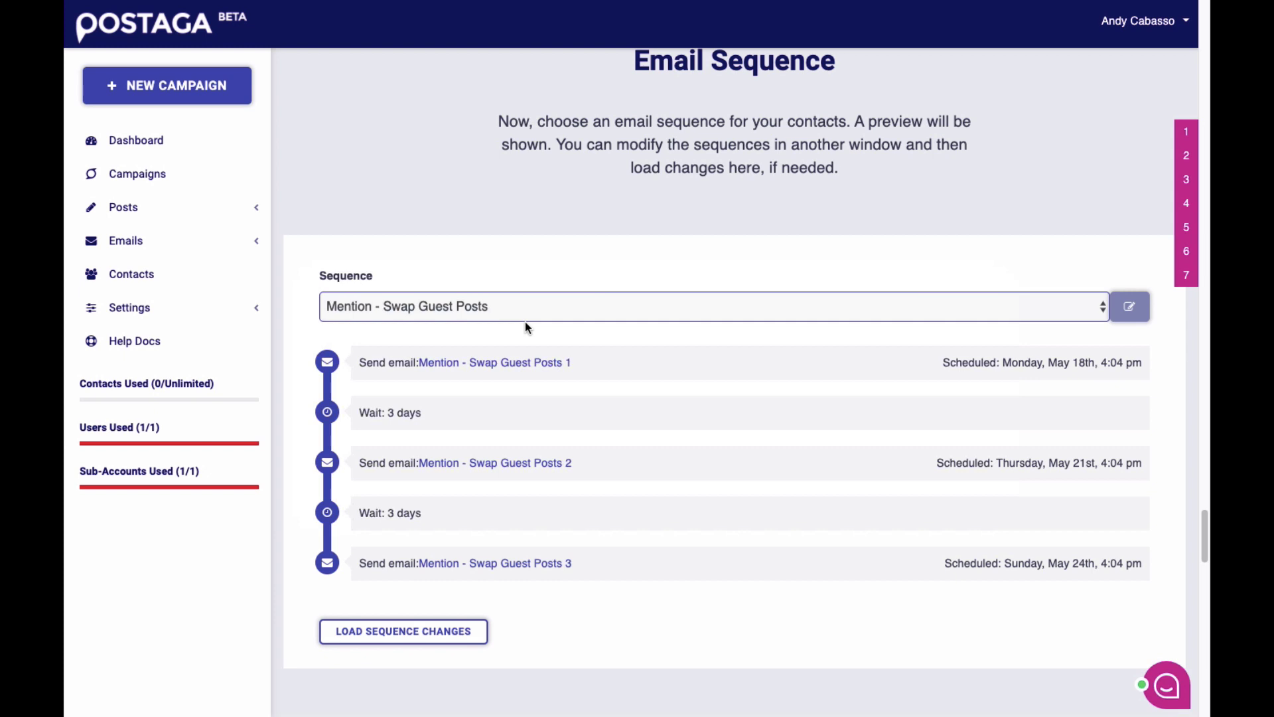
pyautogui.scroll(-2, 524, 322)
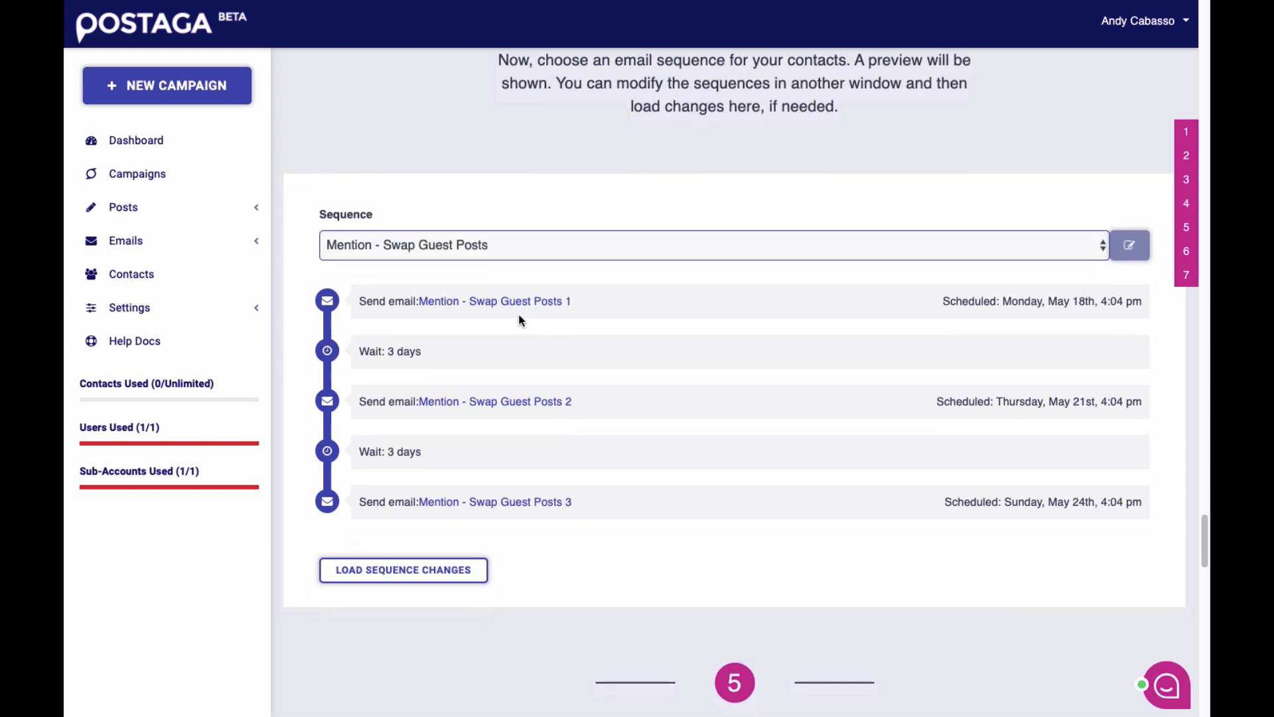
pyautogui.scroll(-1, 448, 315)
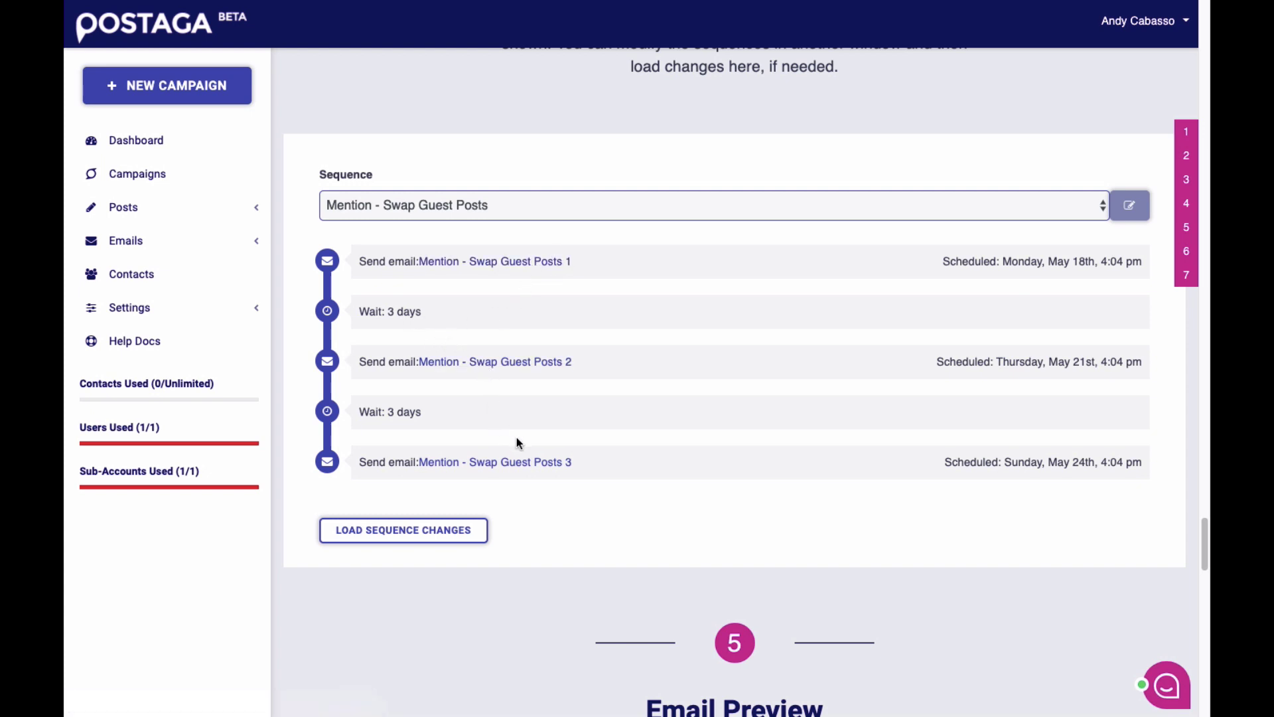
# Step: Try the Reviews sequence, then return to Mention - Swap Guest Posts
pyautogui.click(504, 209)
pyautogui.press('Escape')
pyautogui.click(482, 199)
pyautogui.click(481, 292)
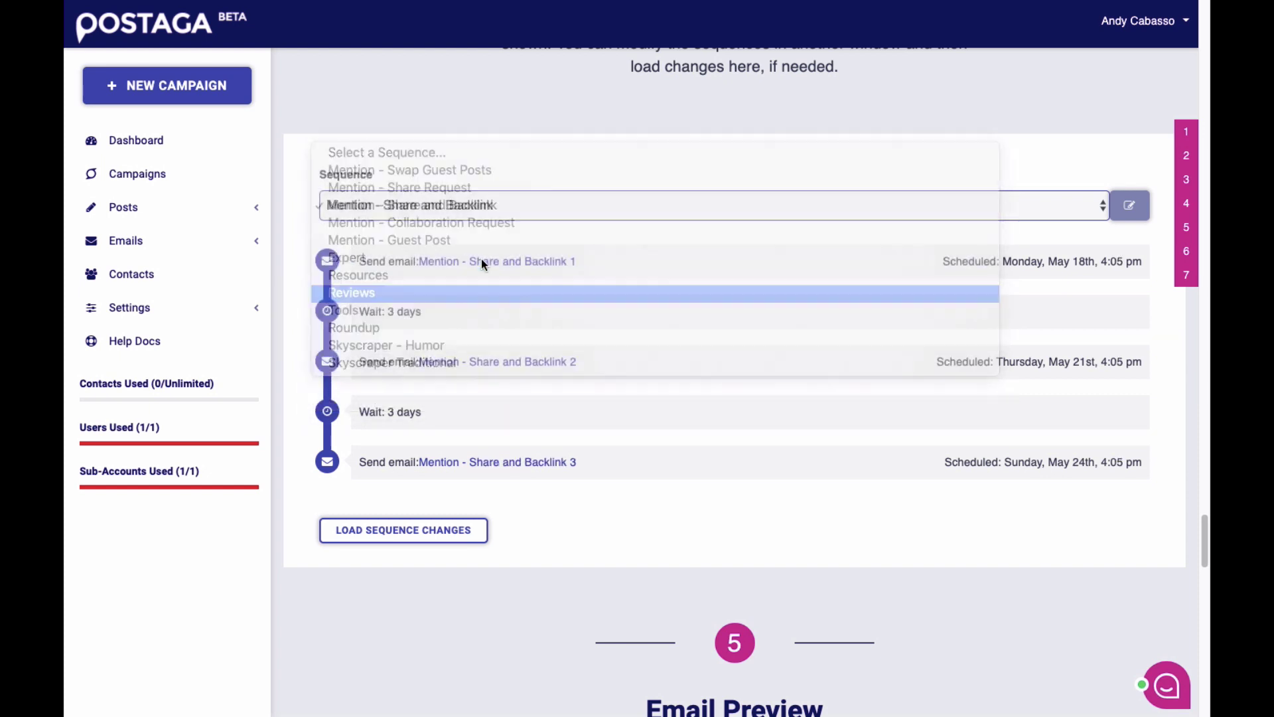
pyautogui.click(468, 209)
pyautogui.click(428, 85)
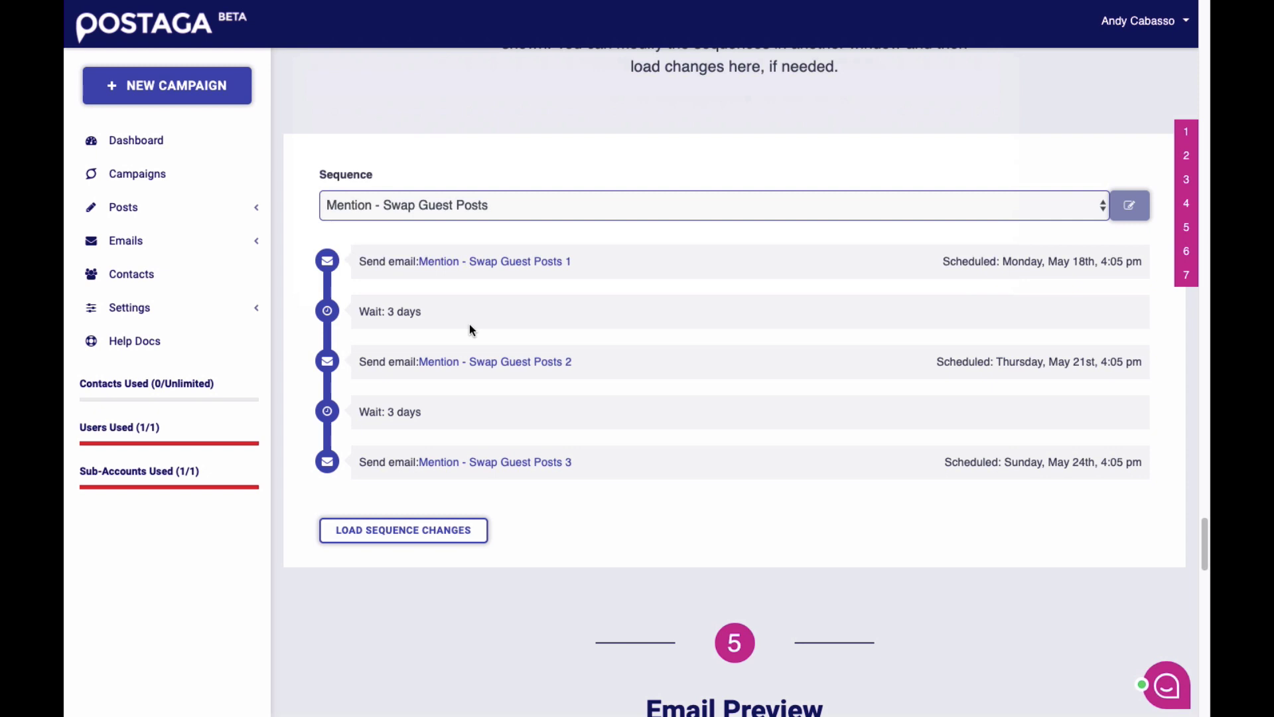
pyautogui.scroll(-3, 664, 336)
pyautogui.scroll(-4, 664, 335)
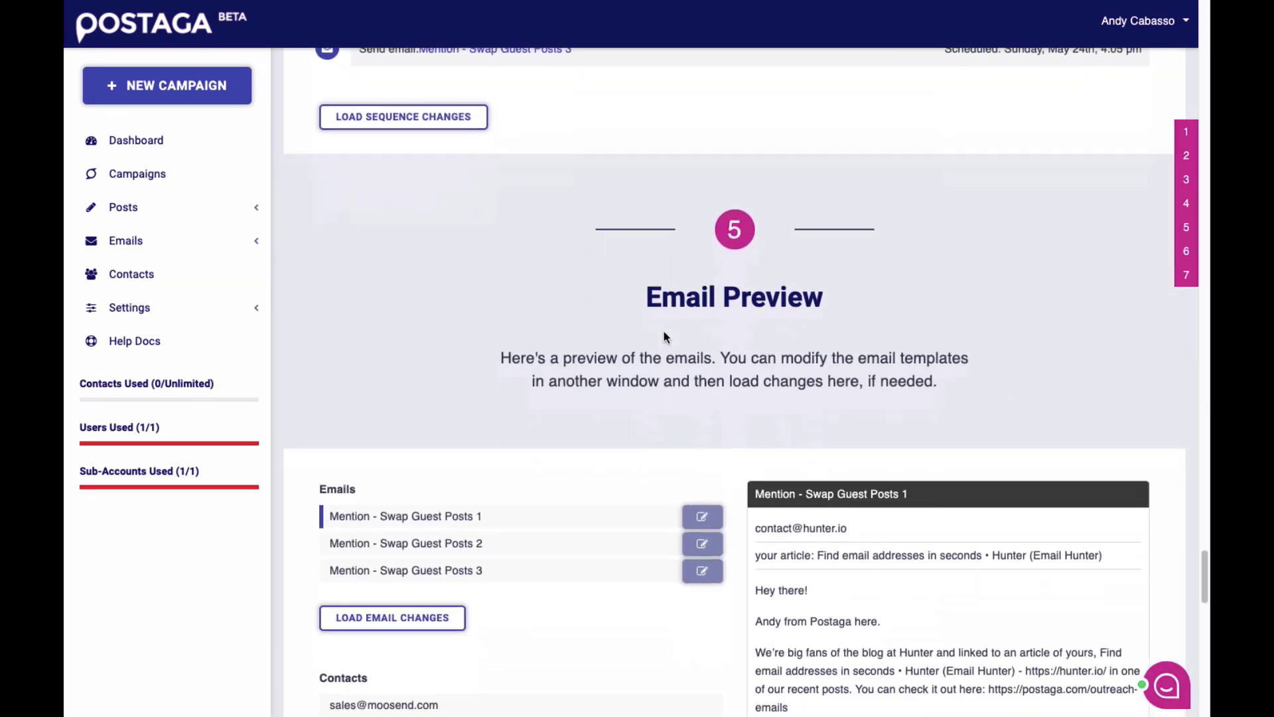
# Step: Preview the emails for Omnisend, Retention Science and Voila Norbert, and all three sequence emails
pyautogui.scroll(-5, 664, 337)
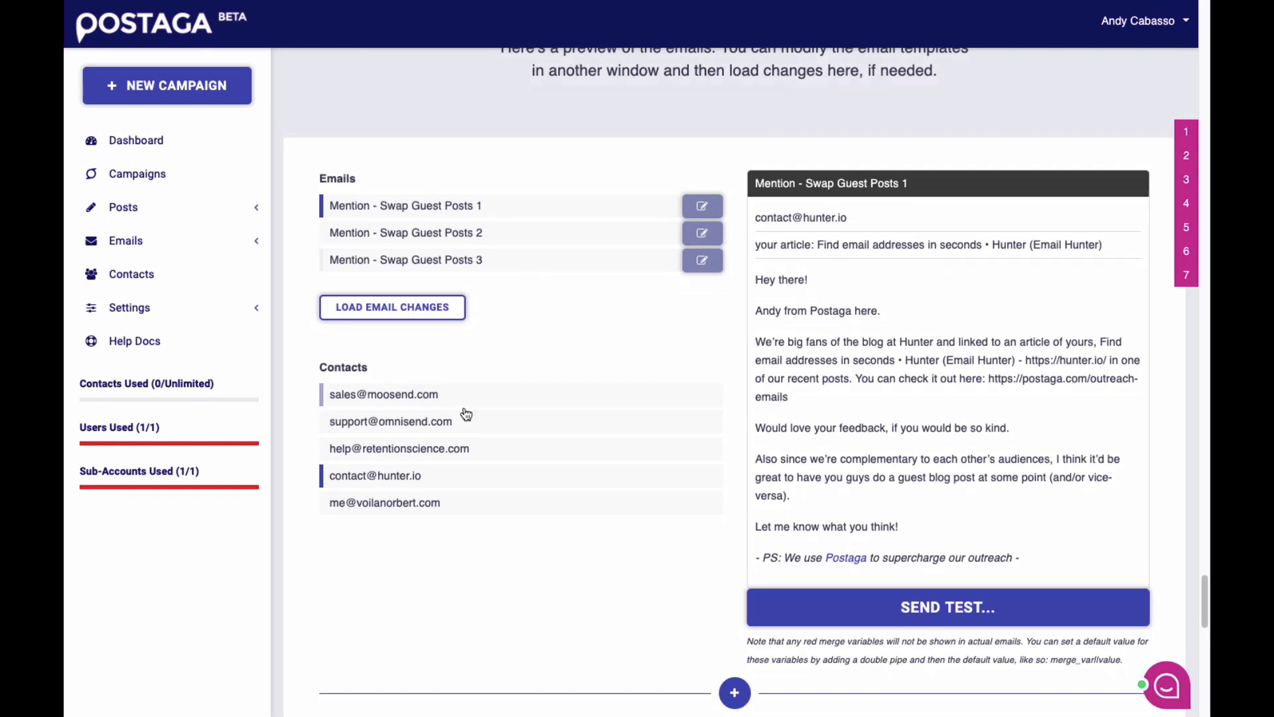
pyautogui.click(466, 418)
pyautogui.click(465, 449)
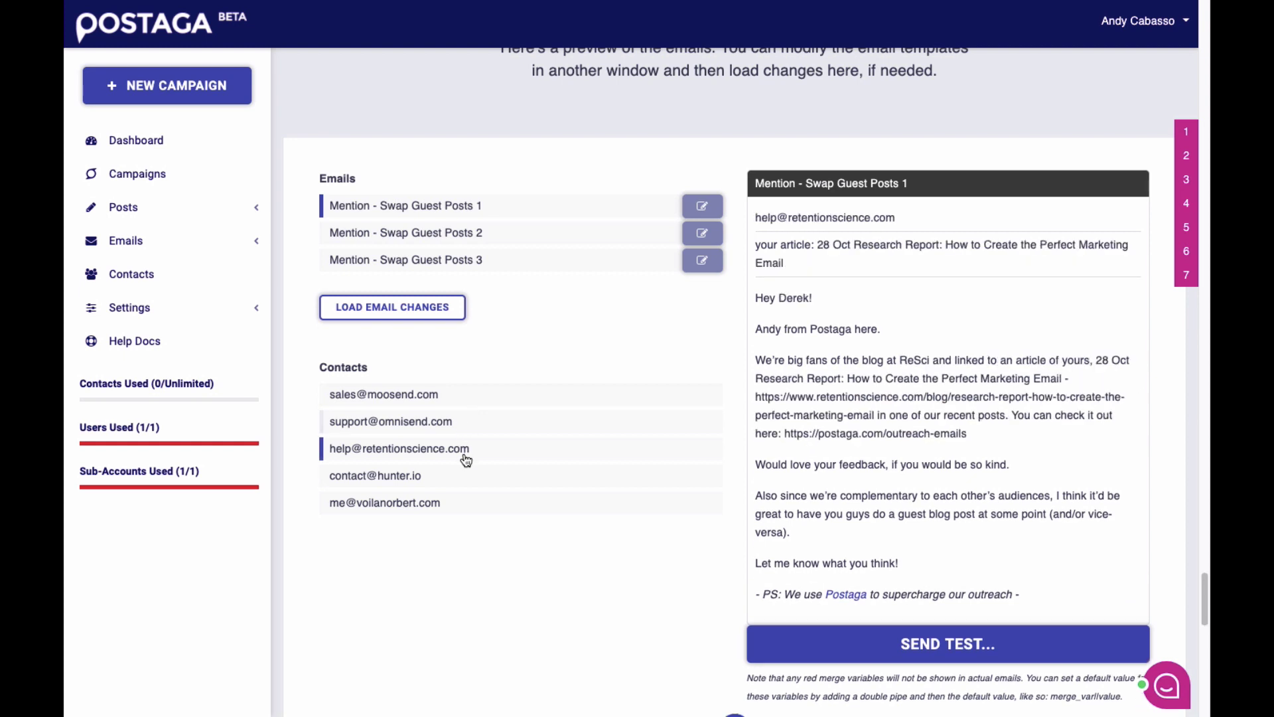
pyautogui.click(463, 512)
pyautogui.click(436, 232)
pyautogui.click(443, 261)
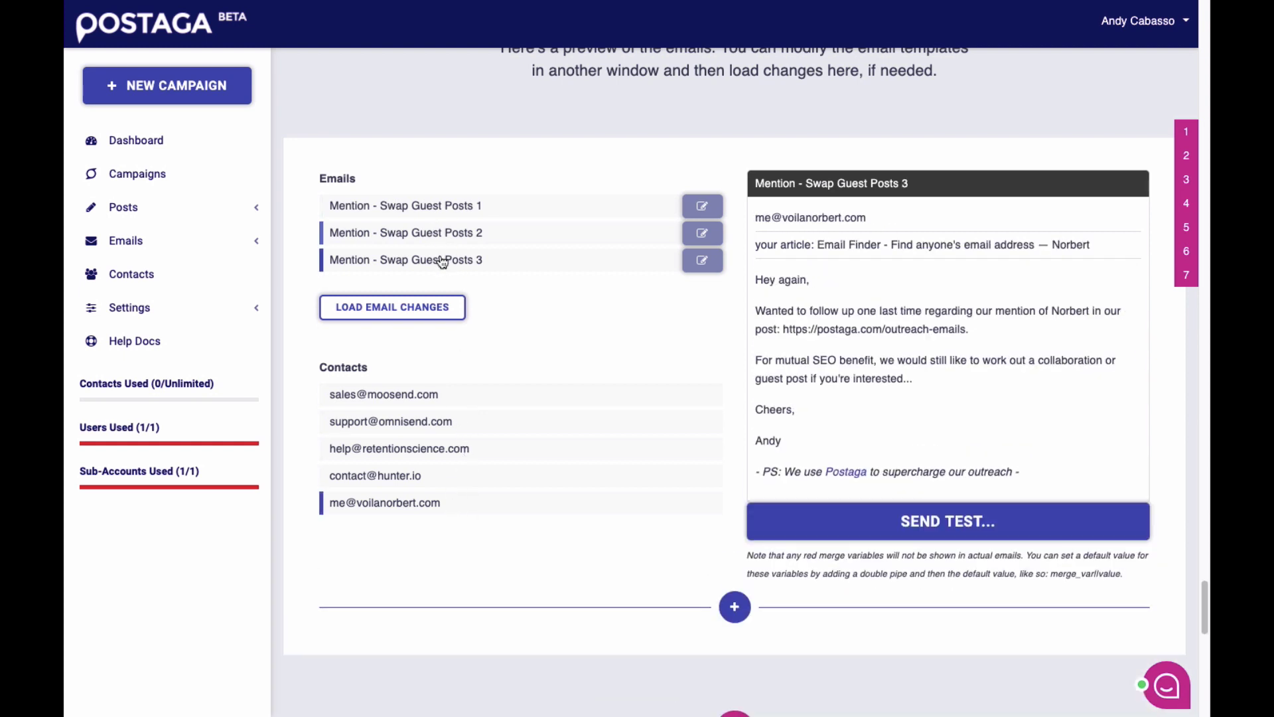
pyautogui.click(449, 208)
# Step: Open the first email to the Moosend contact for editing
pyautogui.click(485, 402)
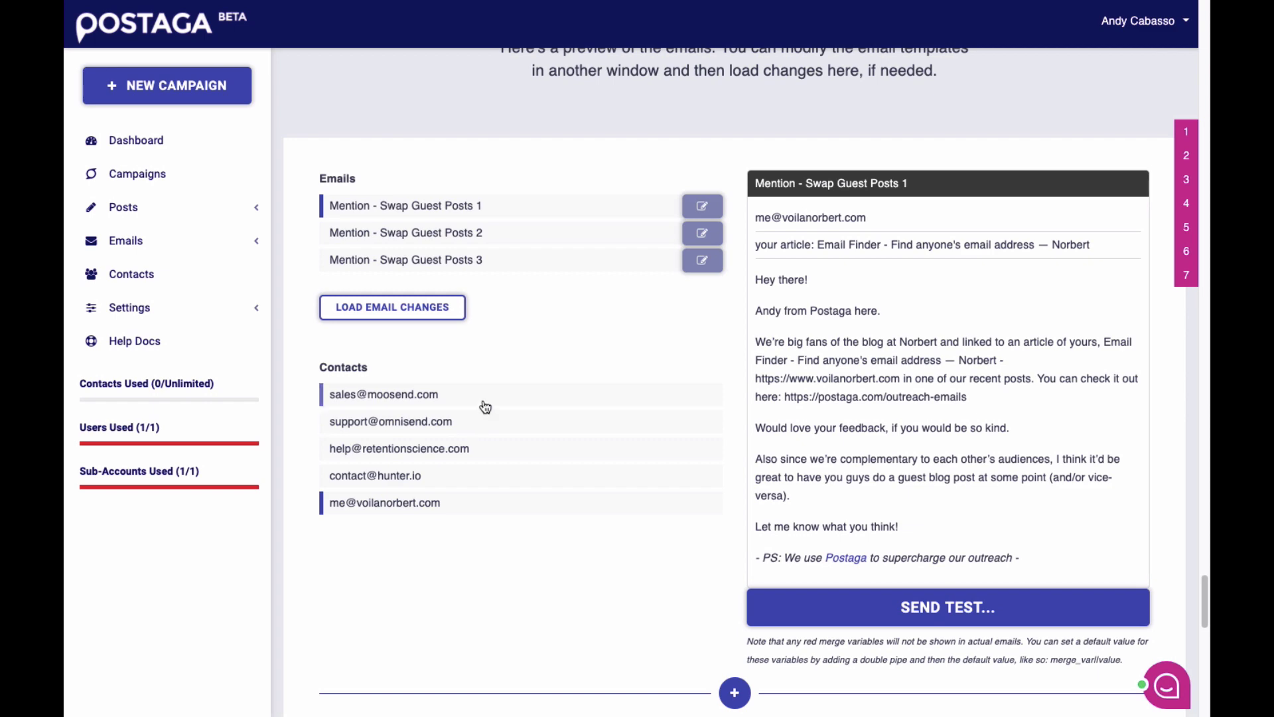
pyautogui.moveTo(828, 409)
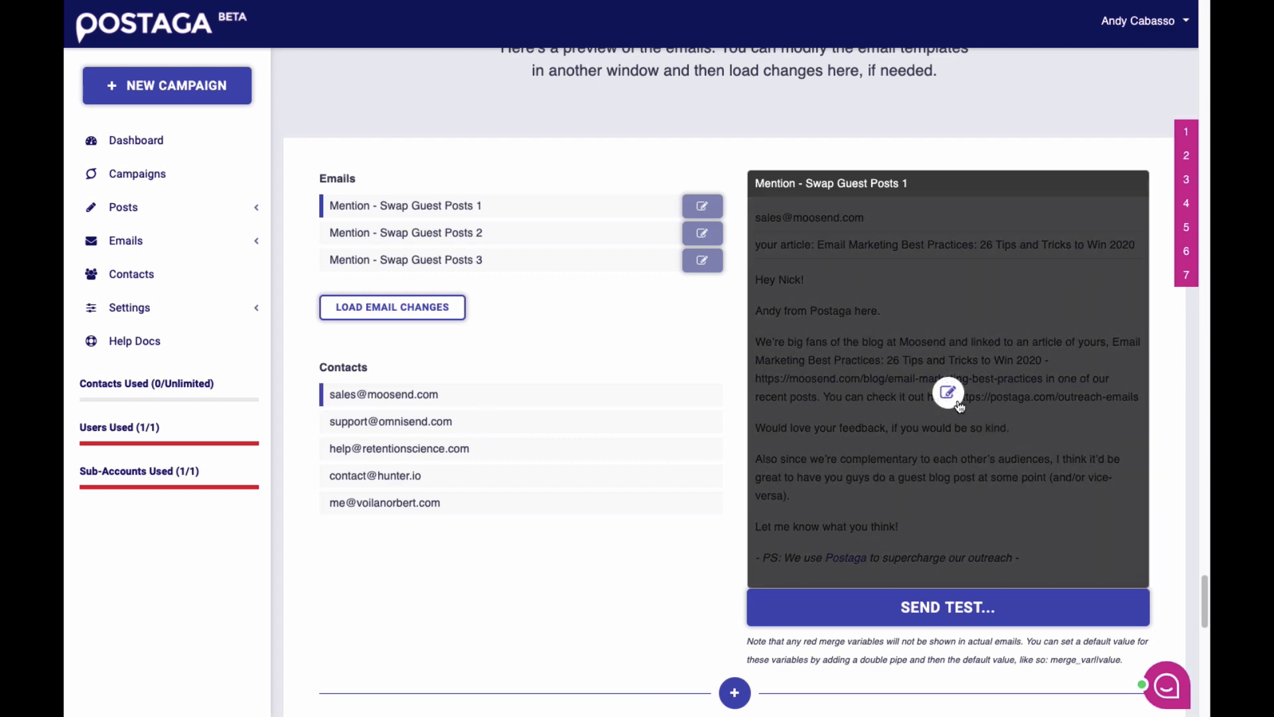
pyautogui.click(950, 393)
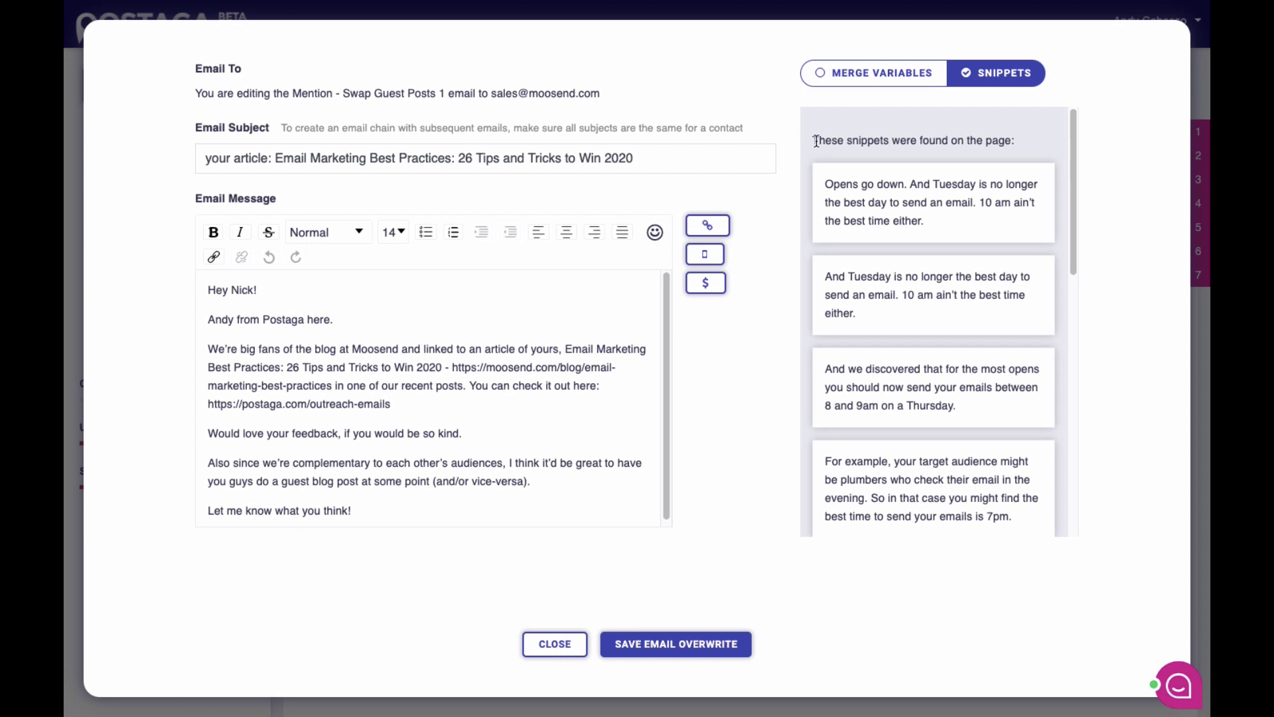
# Step: Add 'I really liked this thing you said in your article:' with the pasted snippet, and save the email
pyautogui.doubleClick(894, 204)
pyautogui.tripleClick(891, 210)
pyautogui.hotkey('ctrl', 'c')
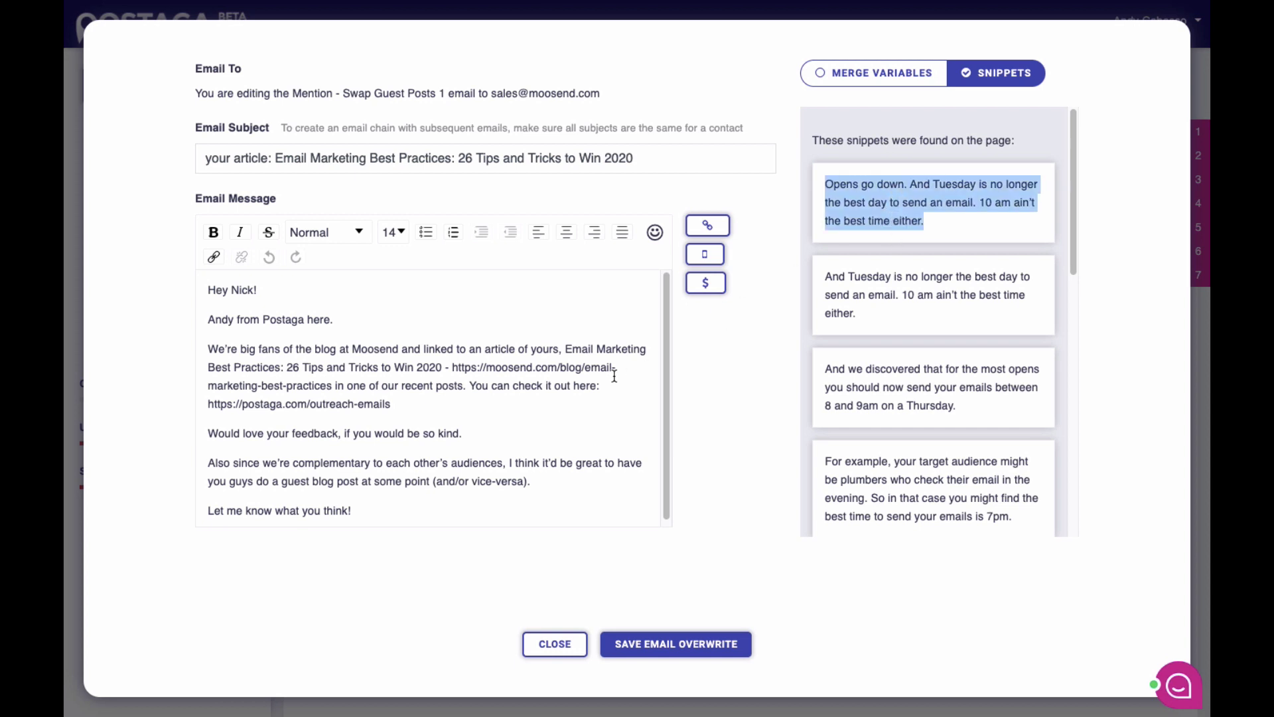
pyautogui.click(500, 410)
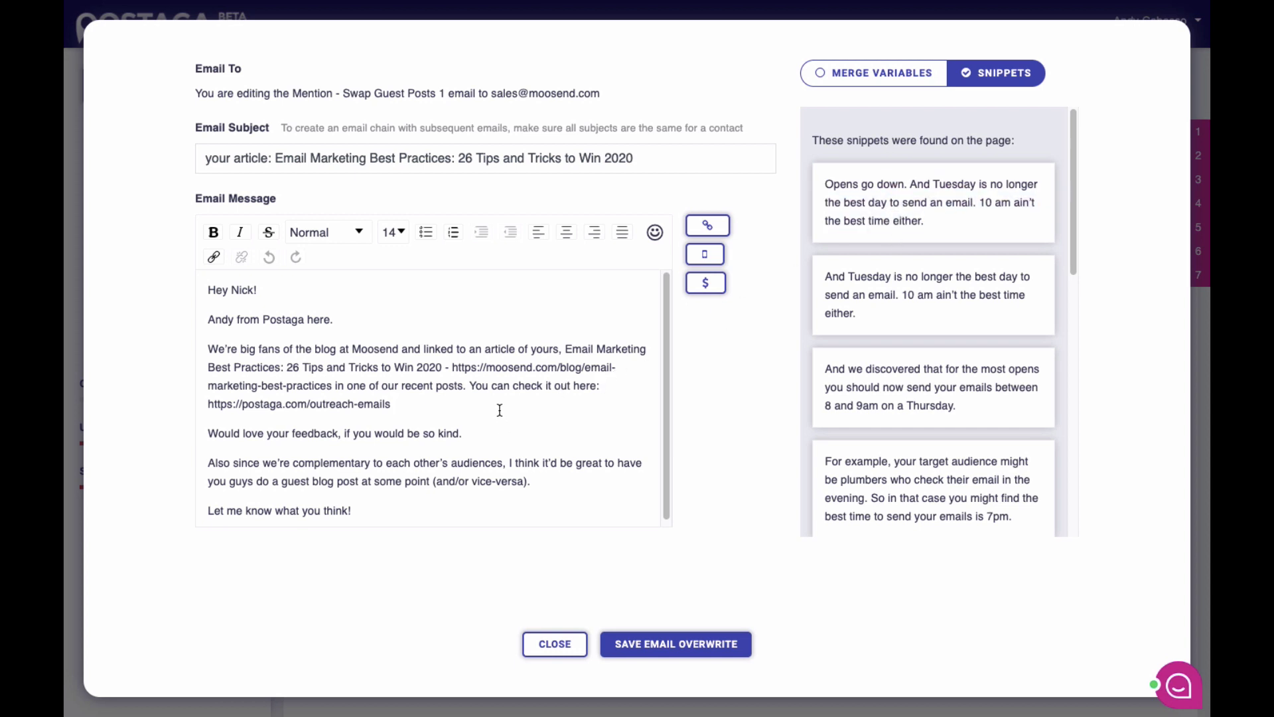
pyautogui.press('Return')
pyautogui.write('I really liked ')
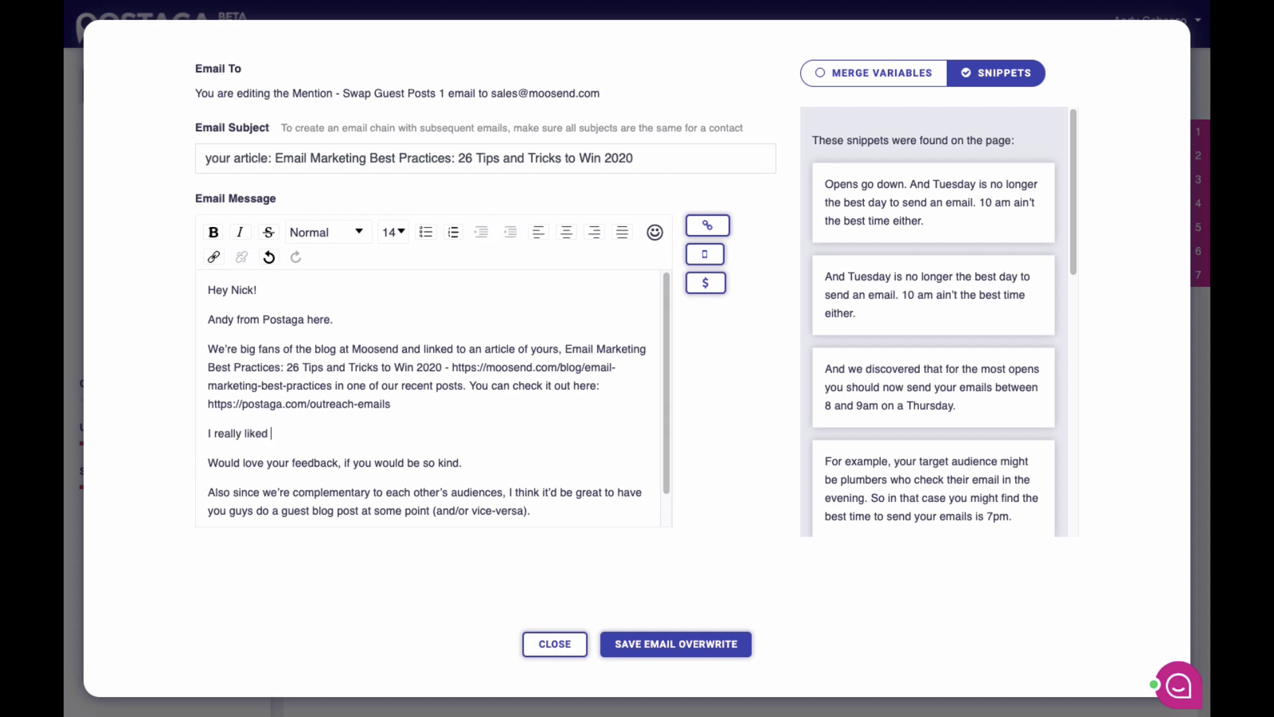
pyautogui.write('this thing you said in your artic')
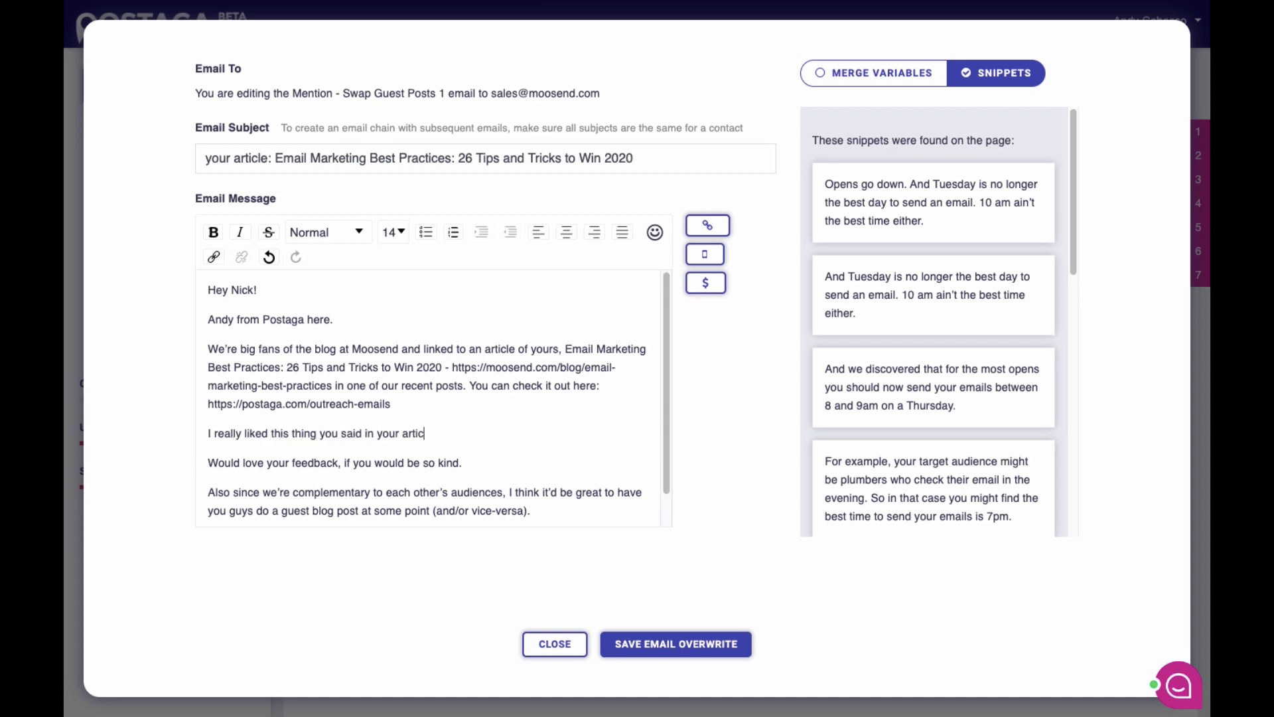
pyautogui.write('le:')
pyautogui.press('Return')
pyautogui.hotkey('ctrl', 'v')
pyautogui.press('BackSpace')
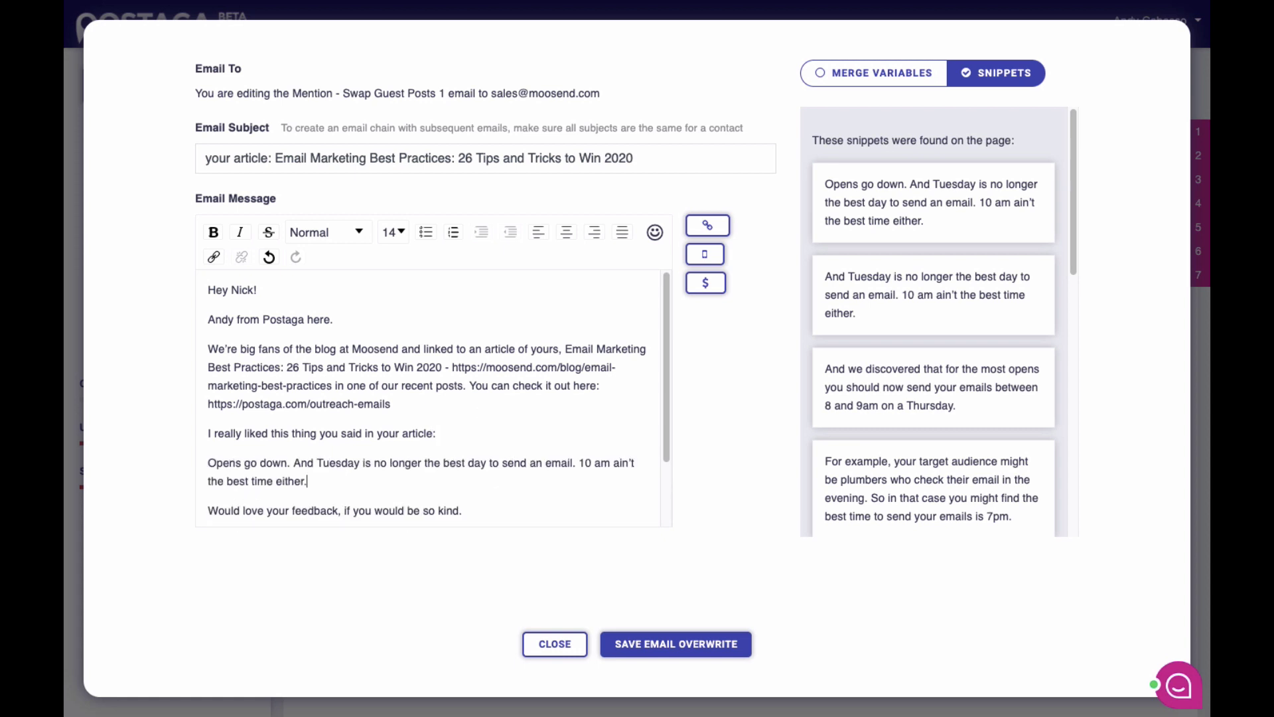
pyautogui.click(661, 642)
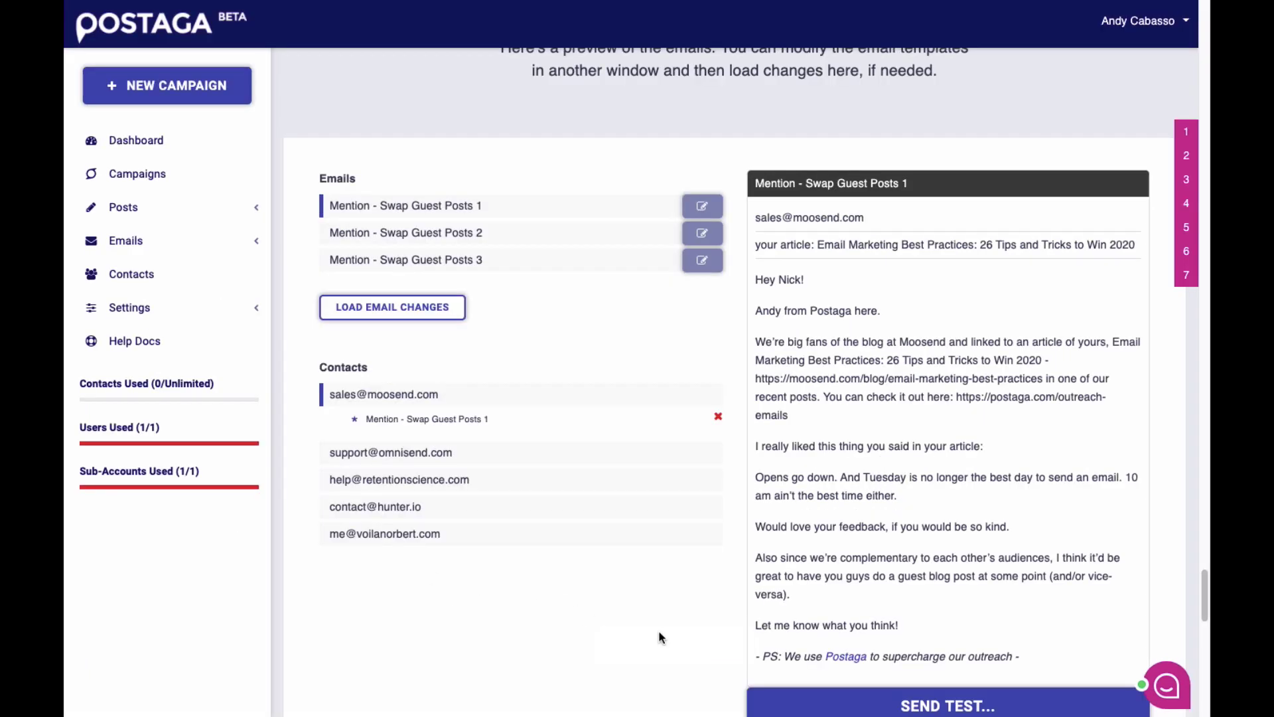
# Step: Preview the personalized emails for the Omnisend, Moosend, Retention Science and VoilaNorbert contacts
pyautogui.click(498, 452)
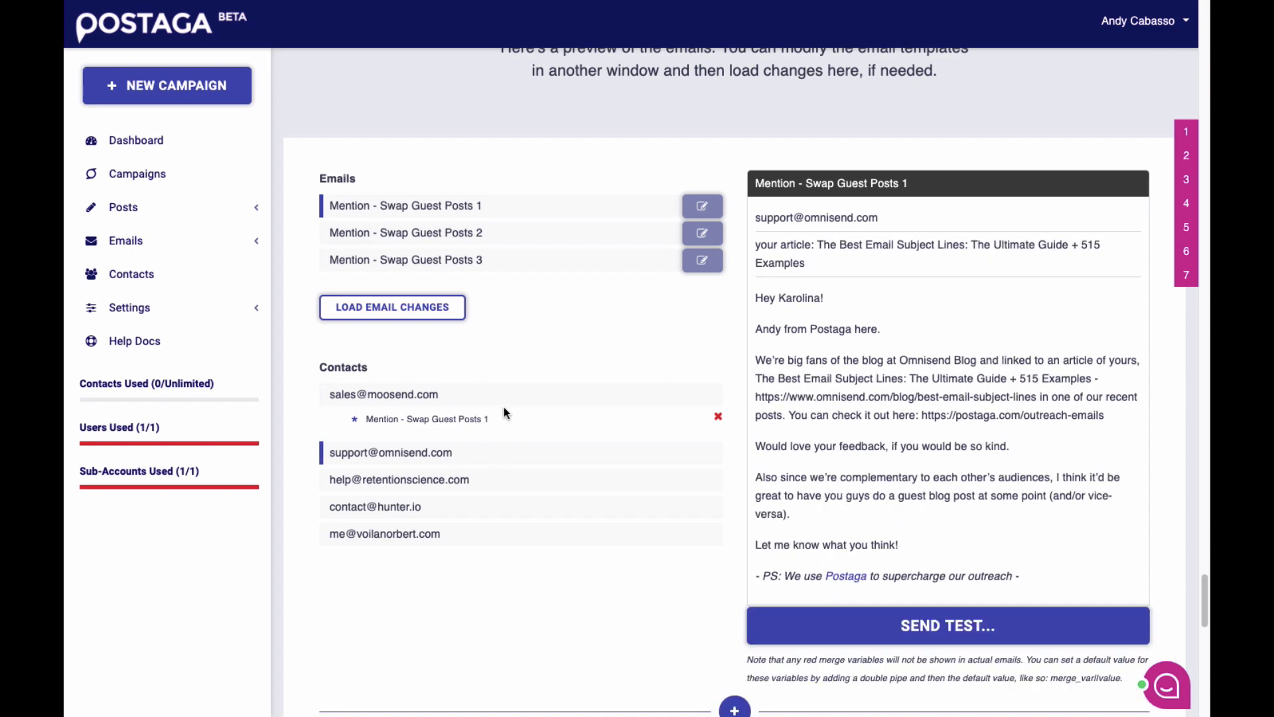
pyautogui.click(505, 411)
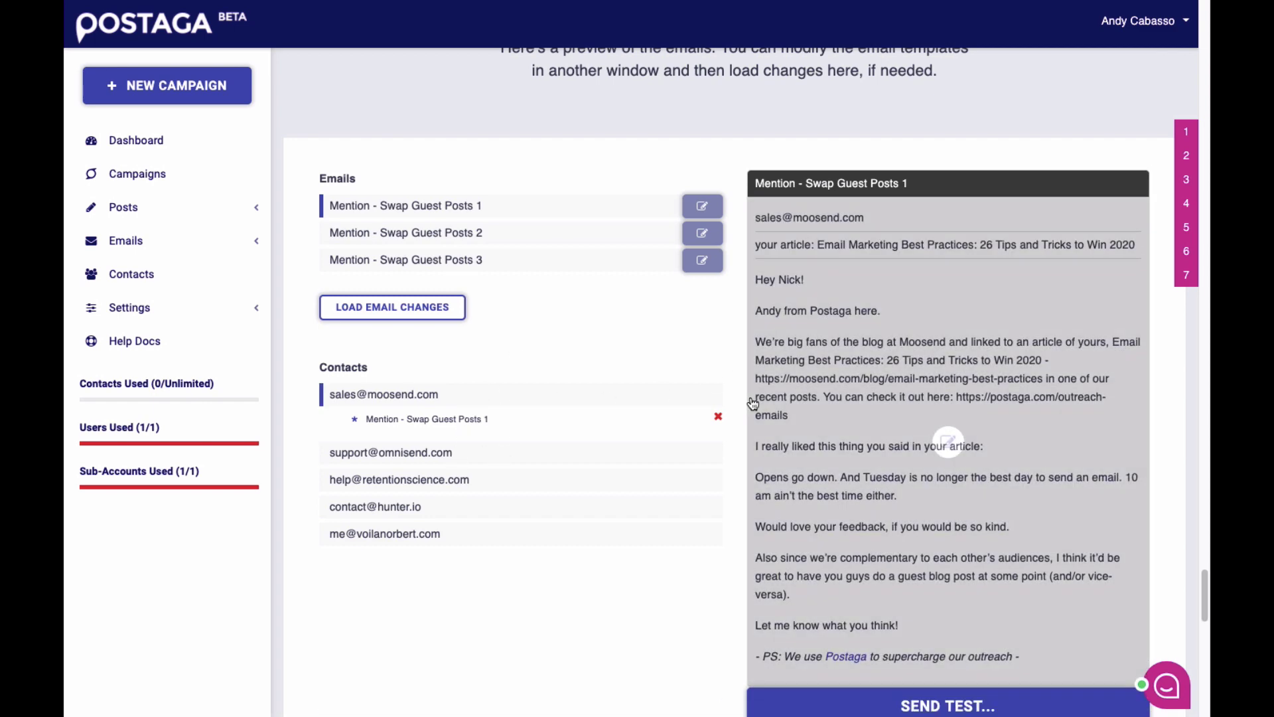
pyautogui.scroll(-1, 701, 405)
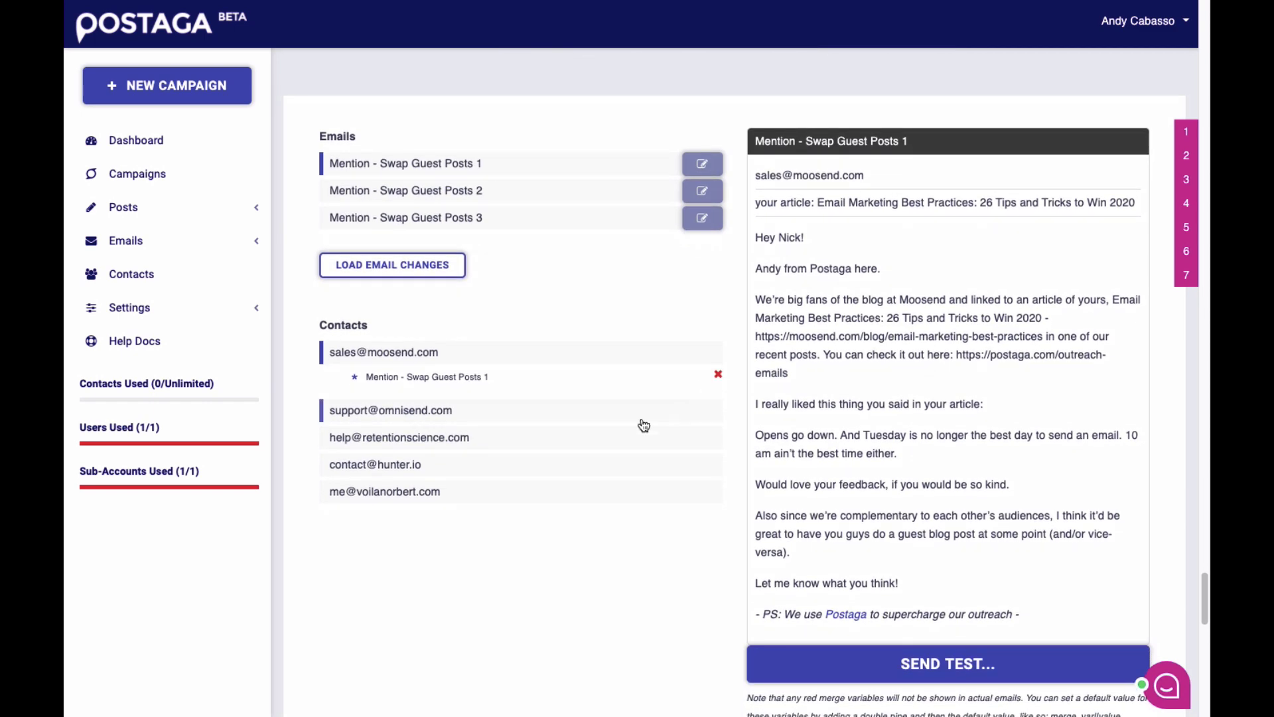
pyautogui.click(610, 442)
pyautogui.scroll(-2, 610, 441)
pyautogui.scroll(1, 610, 441)
pyautogui.click(610, 441)
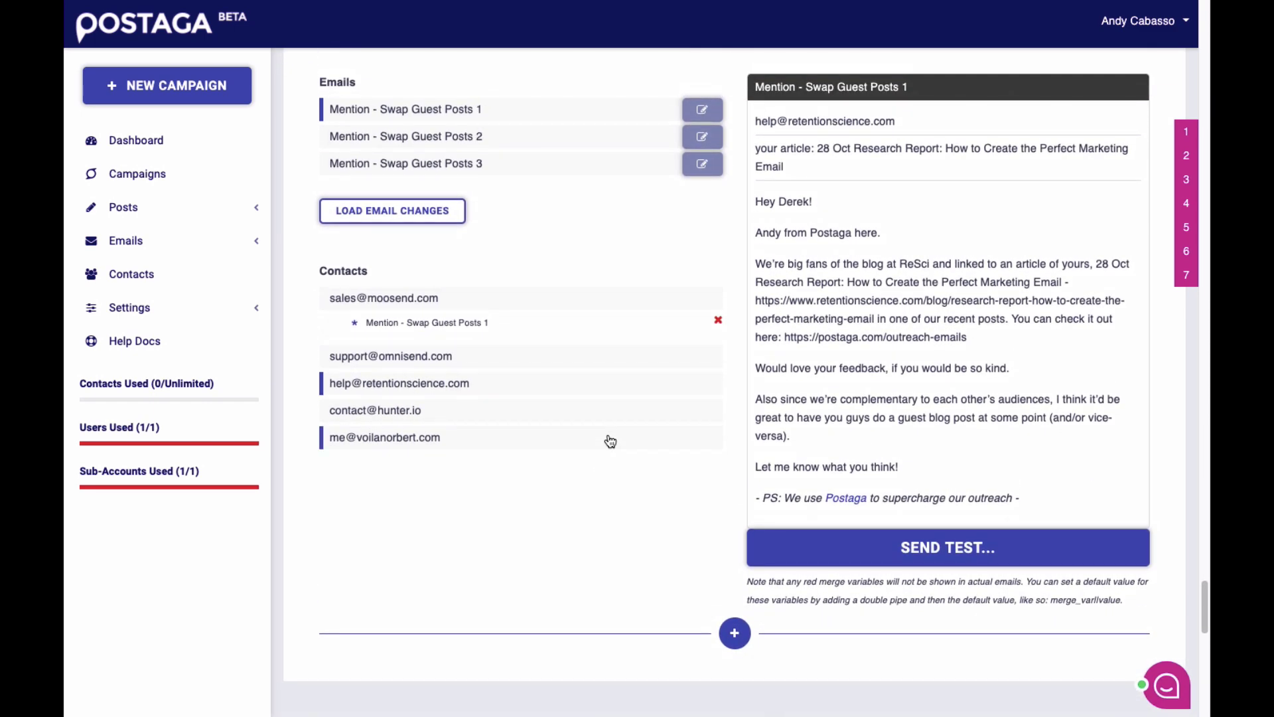
pyautogui.scroll(-2, 610, 441)
pyautogui.scroll(-10, 610, 442)
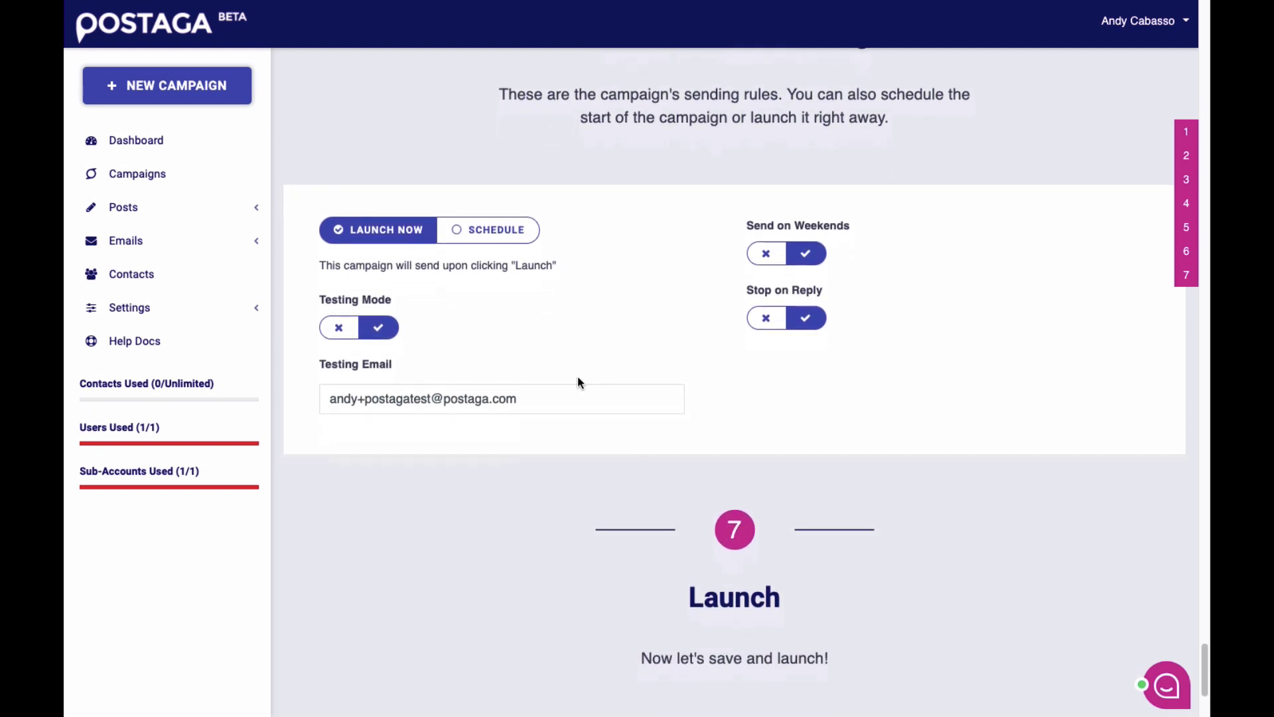
# Step: Leave testing mode on and launch the test campaign
pyautogui.click(351, 330)
pyautogui.scroll(-3, 641, 362)
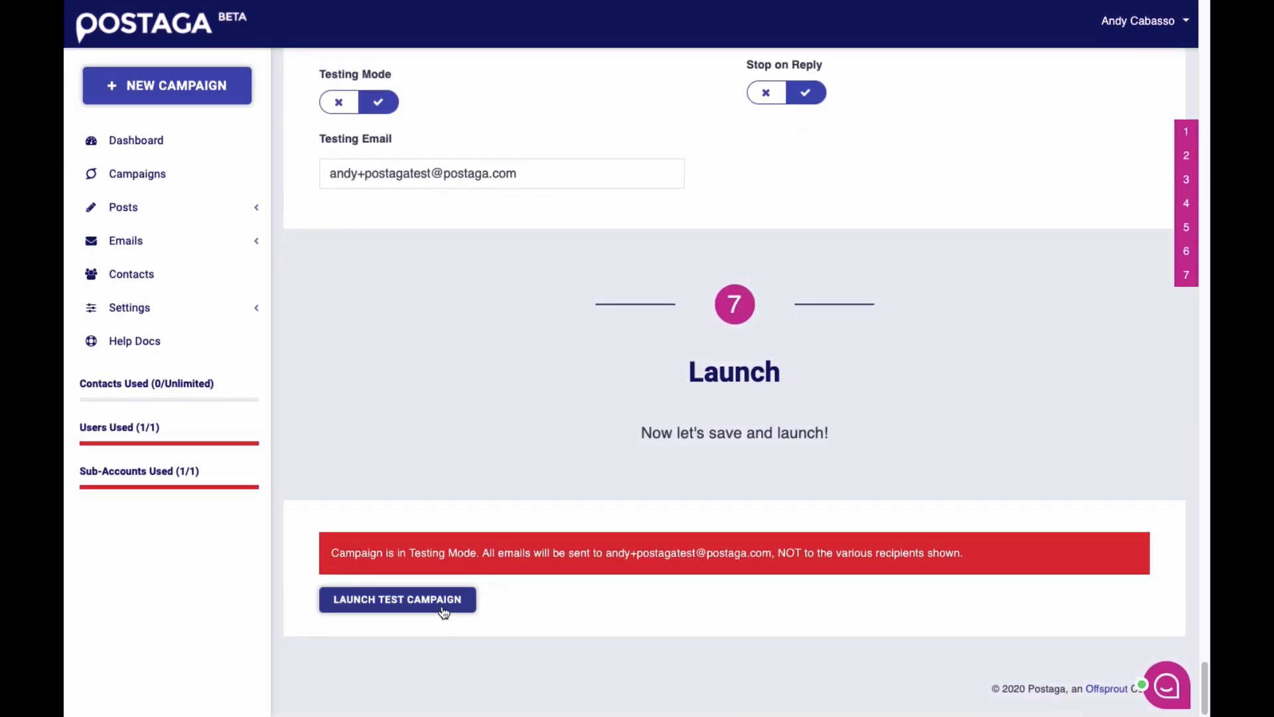
pyautogui.click(442, 607)
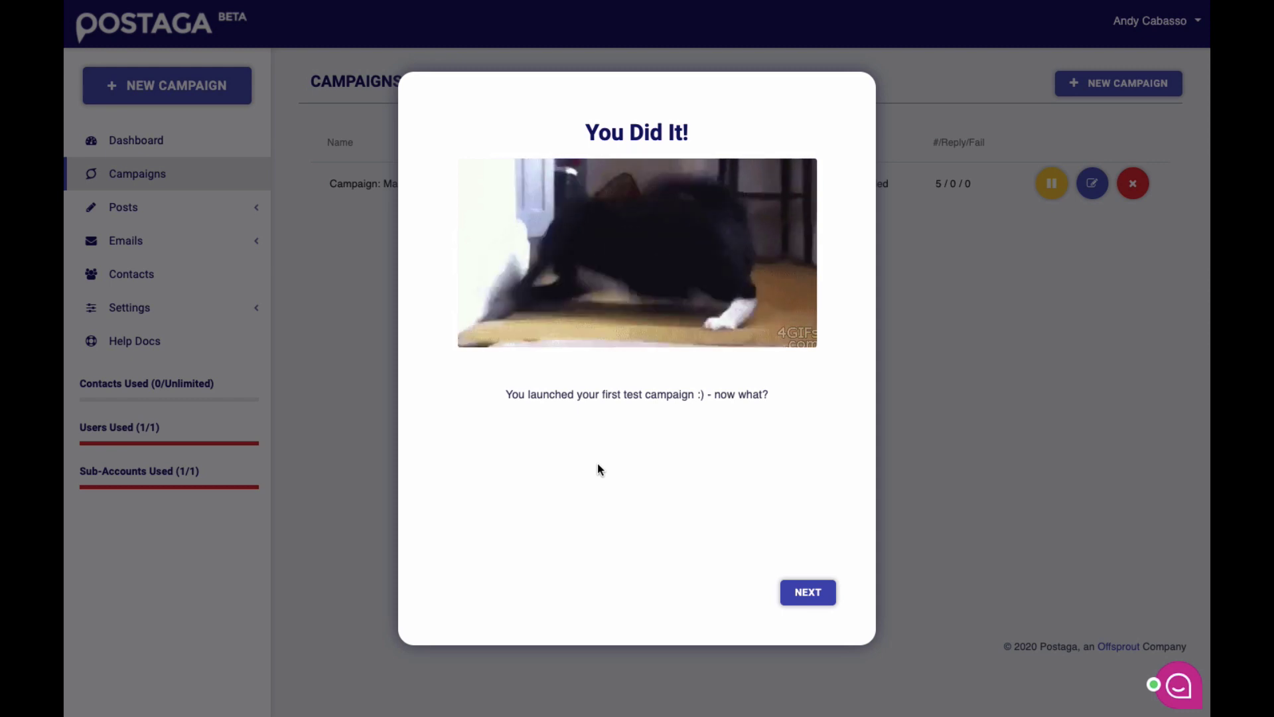
# Step: Go through the 'You Did It!' tips, clear the sending email address, and start a new campaign
pyautogui.click(818, 589)
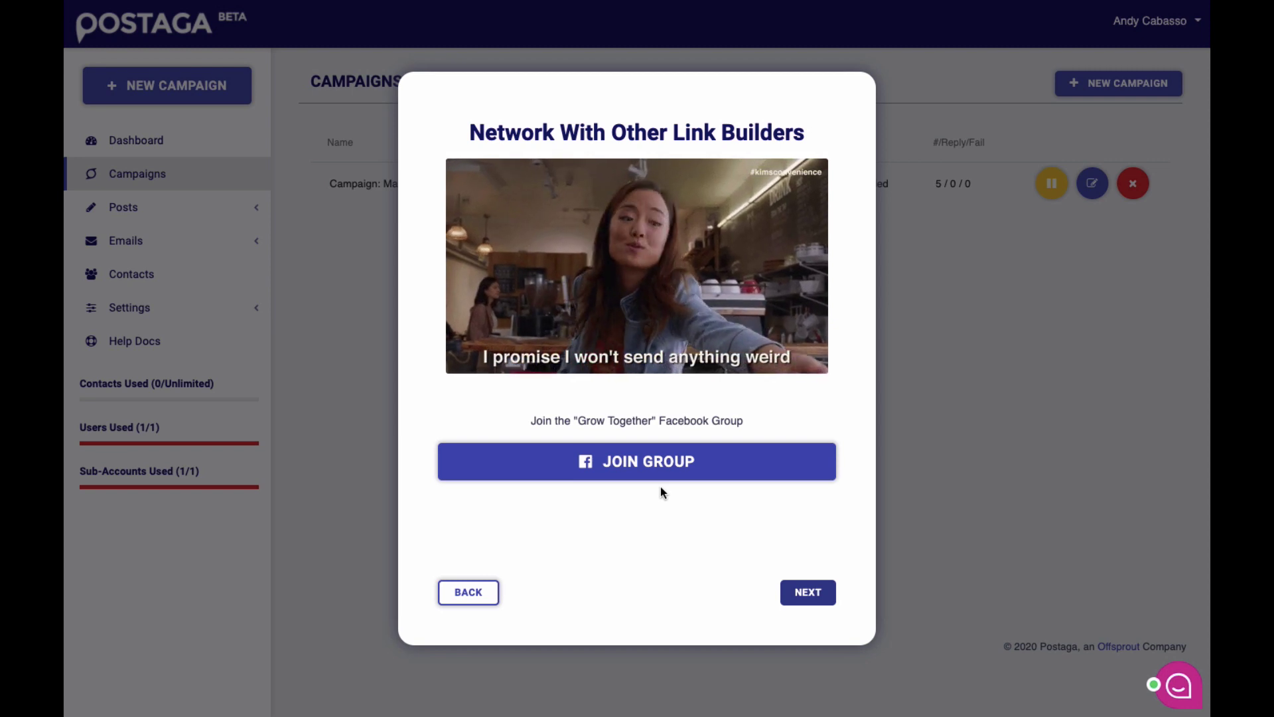
pyautogui.click(801, 592)
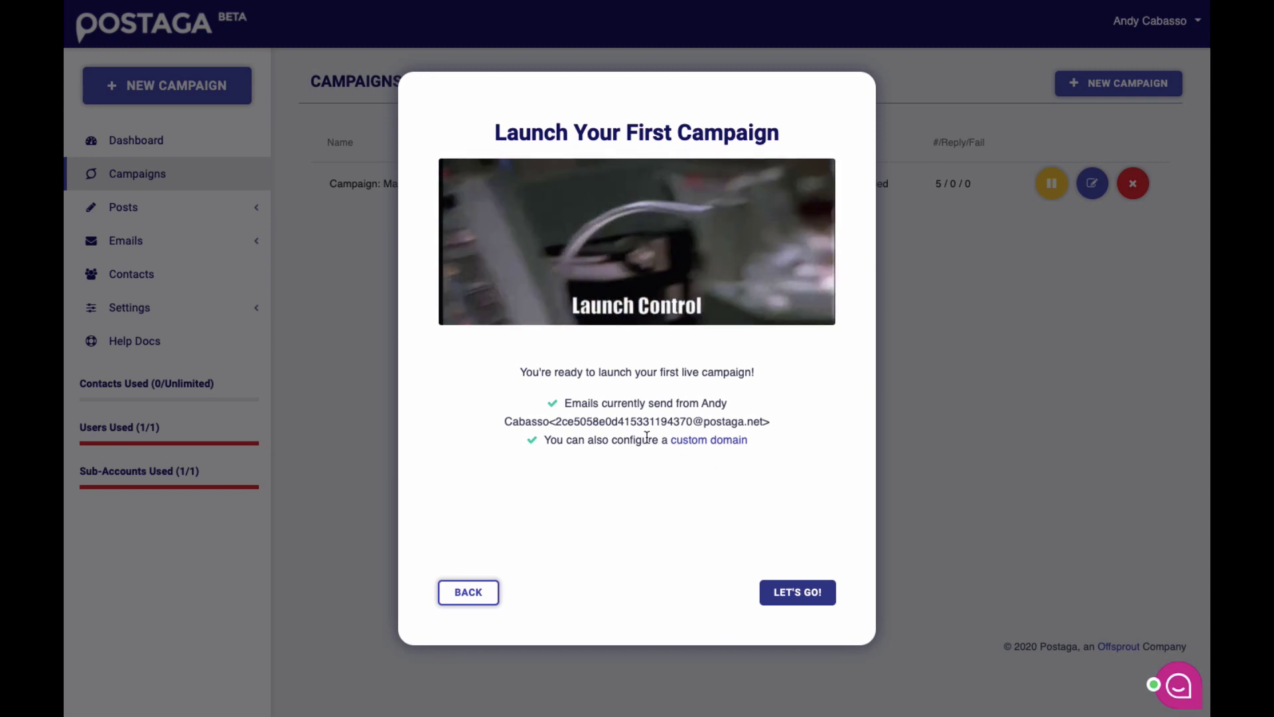
pyautogui.moveTo(557, 421); pyautogui.dragTo(765, 423)
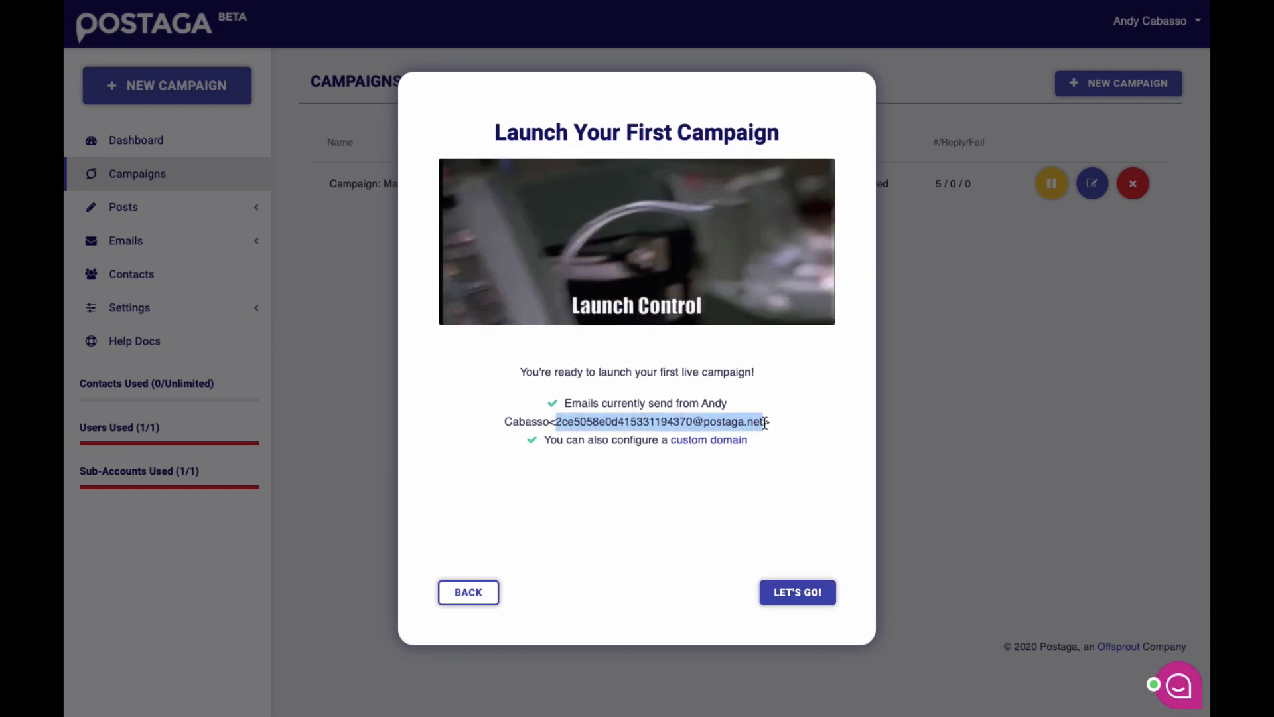
pyautogui.click(764, 423)
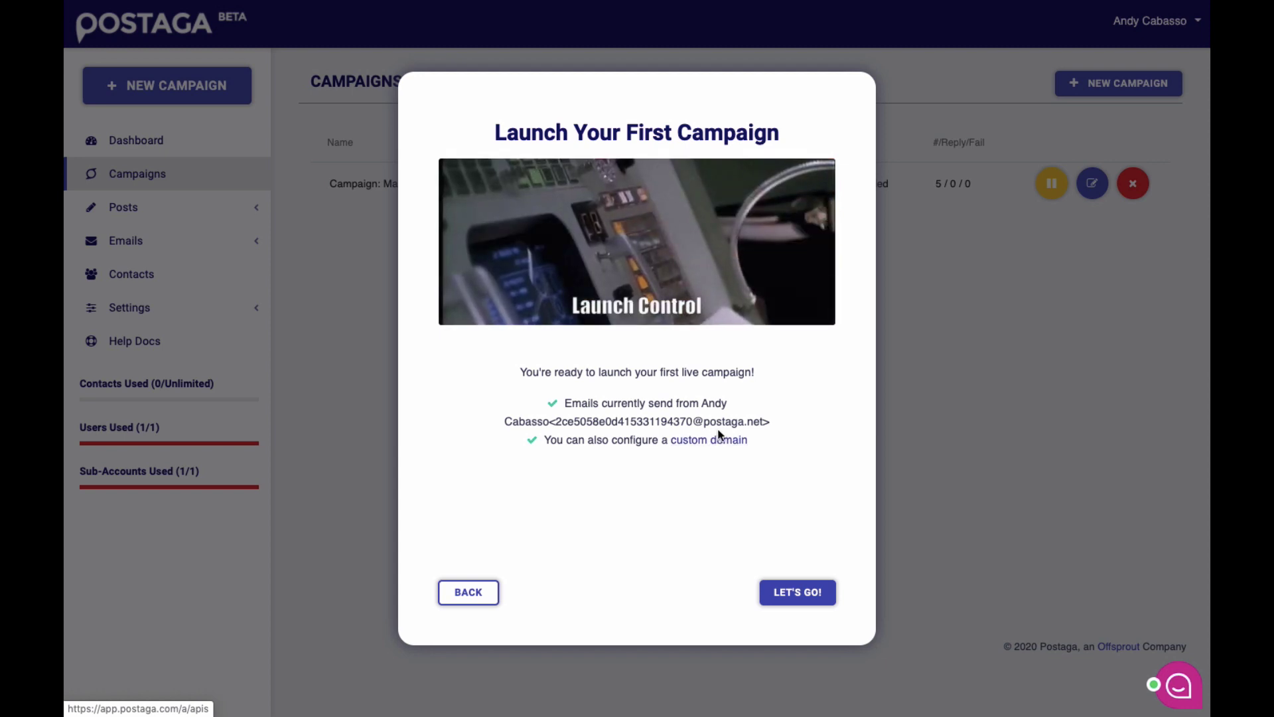
pyautogui.click(800, 590)
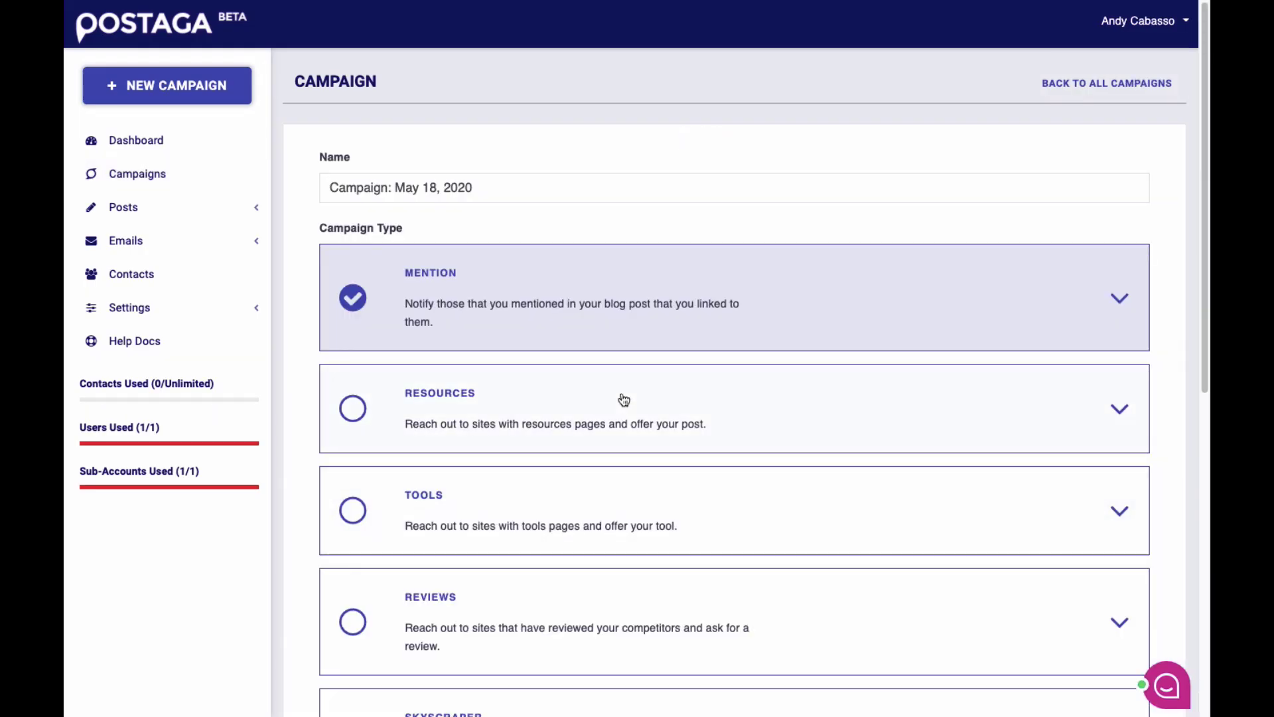
# Step: Review the campaign type cards, choosing Resources and then Skyscraper
pyautogui.scroll(-3, 569, 330)
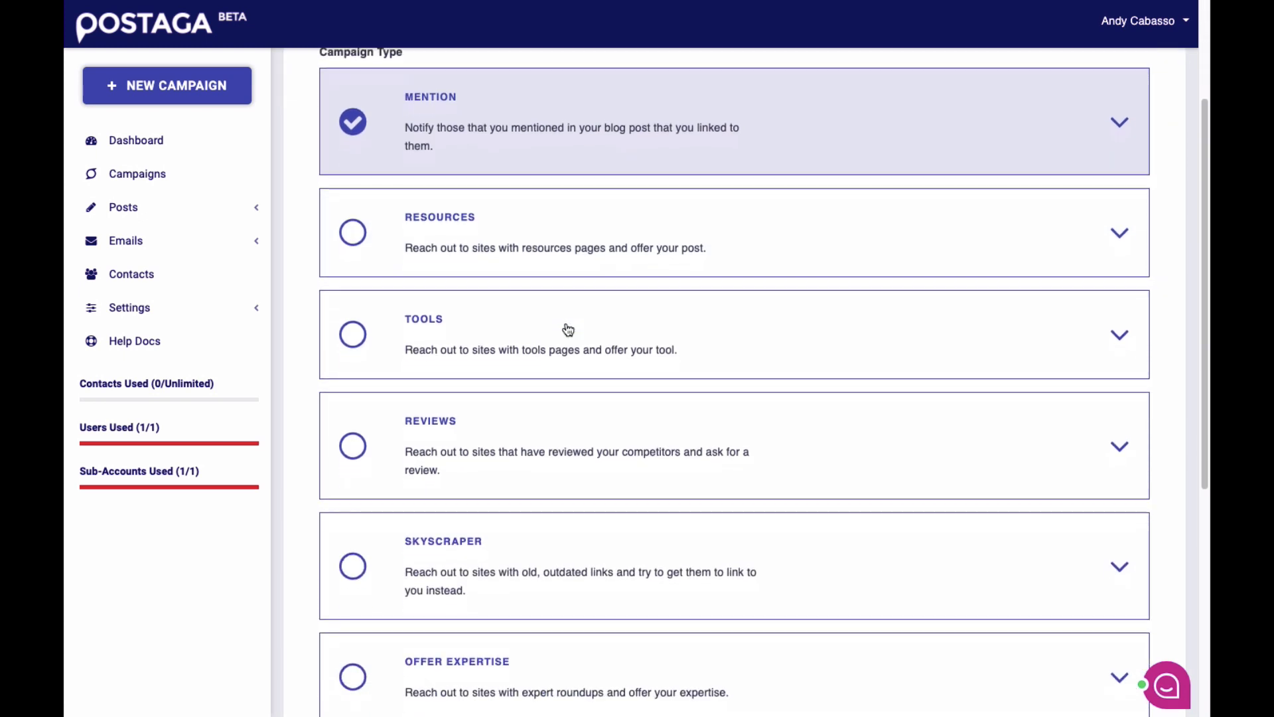
pyautogui.scroll(-1, 564, 285)
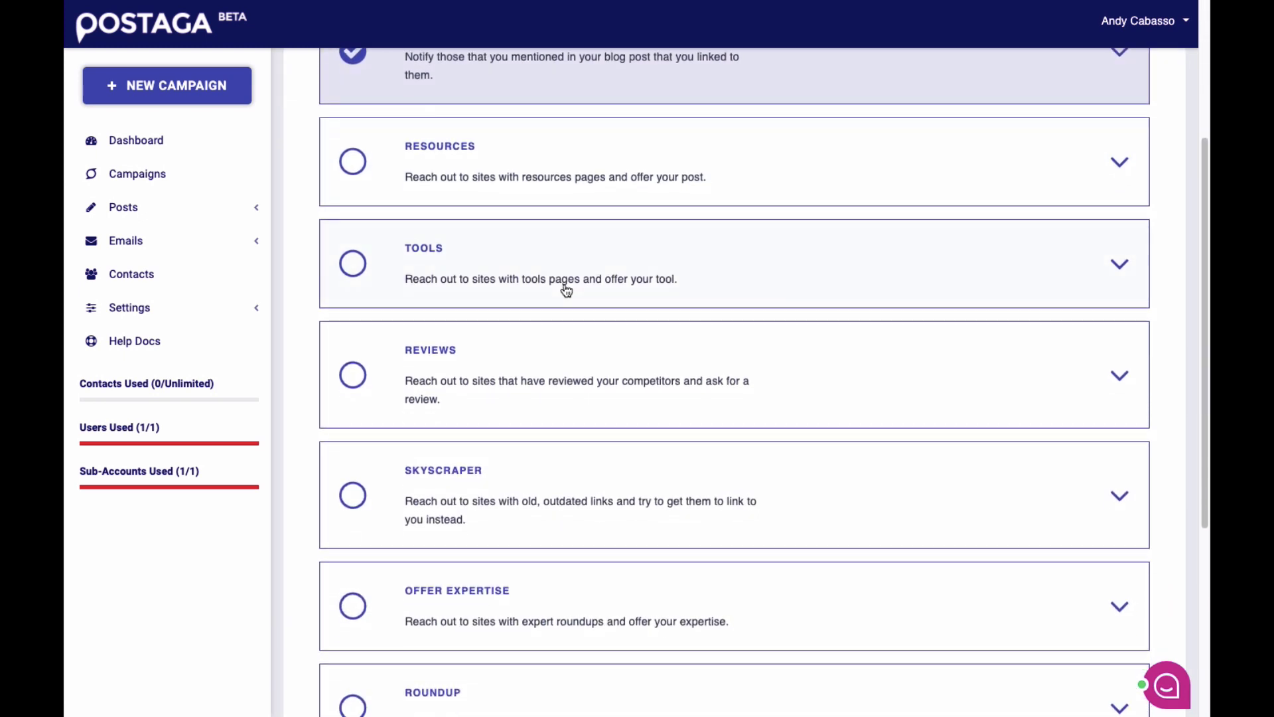
pyautogui.scroll(-4, 567, 291)
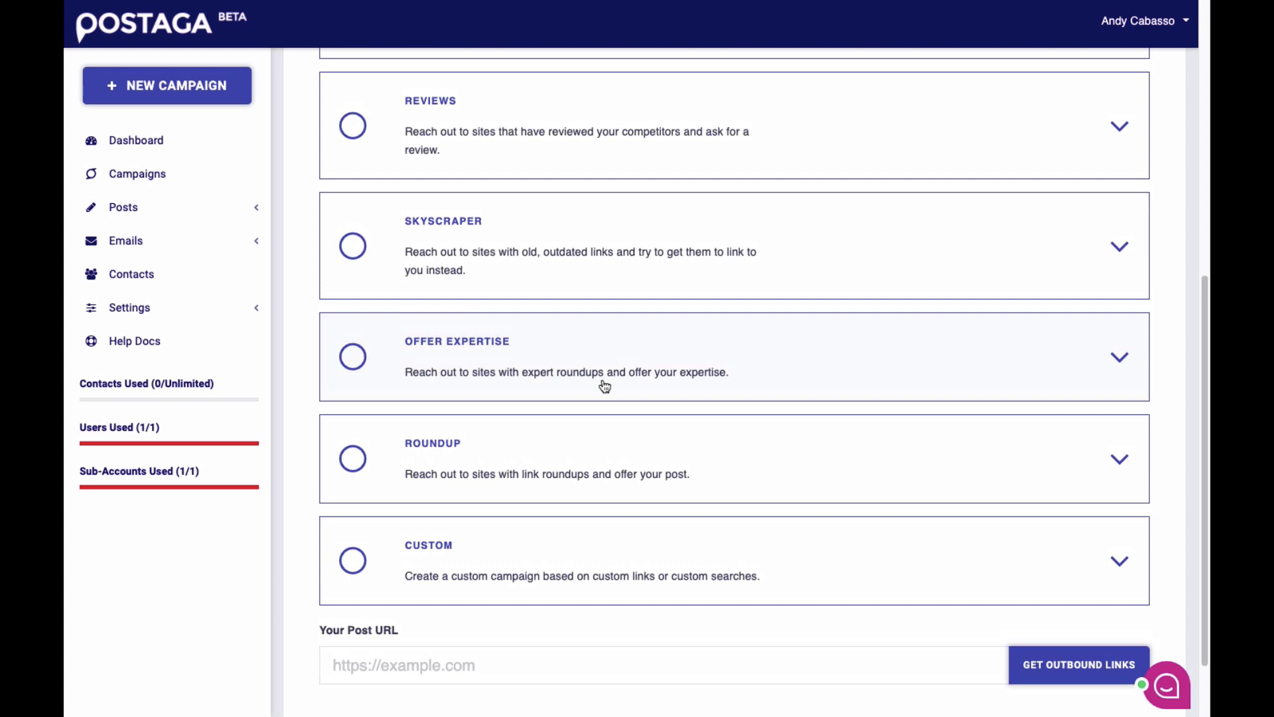
pyautogui.scroll(4, 598, 332)
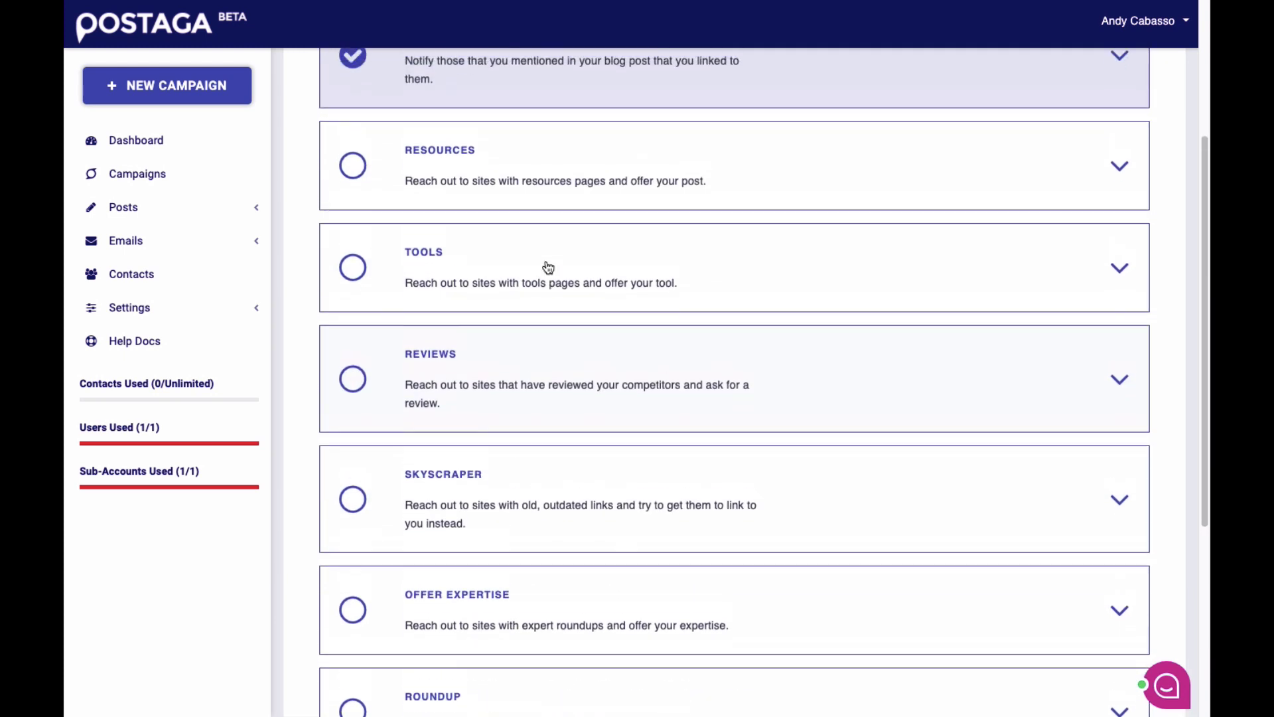
pyautogui.click(541, 213)
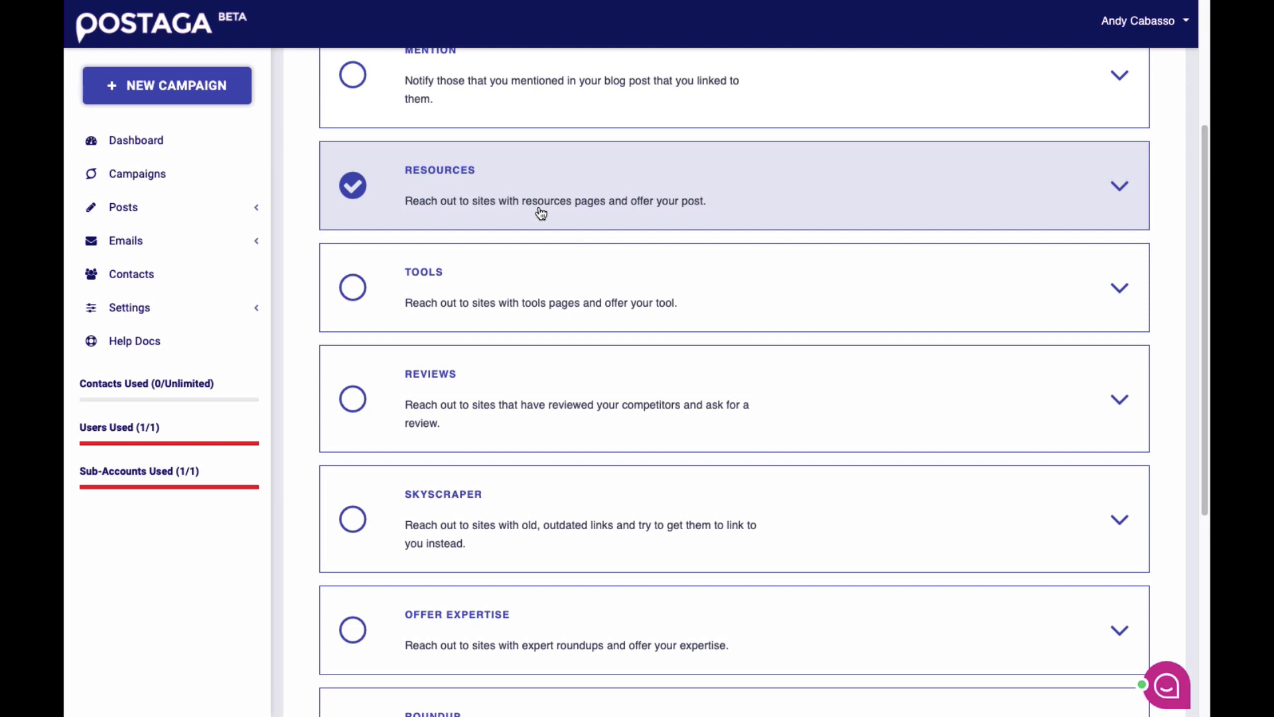
pyautogui.click(549, 477)
# Step: Pick the Custom campaign type with Custom Search, then return to the top of the page
pyautogui.scroll(-5, 548, 478)
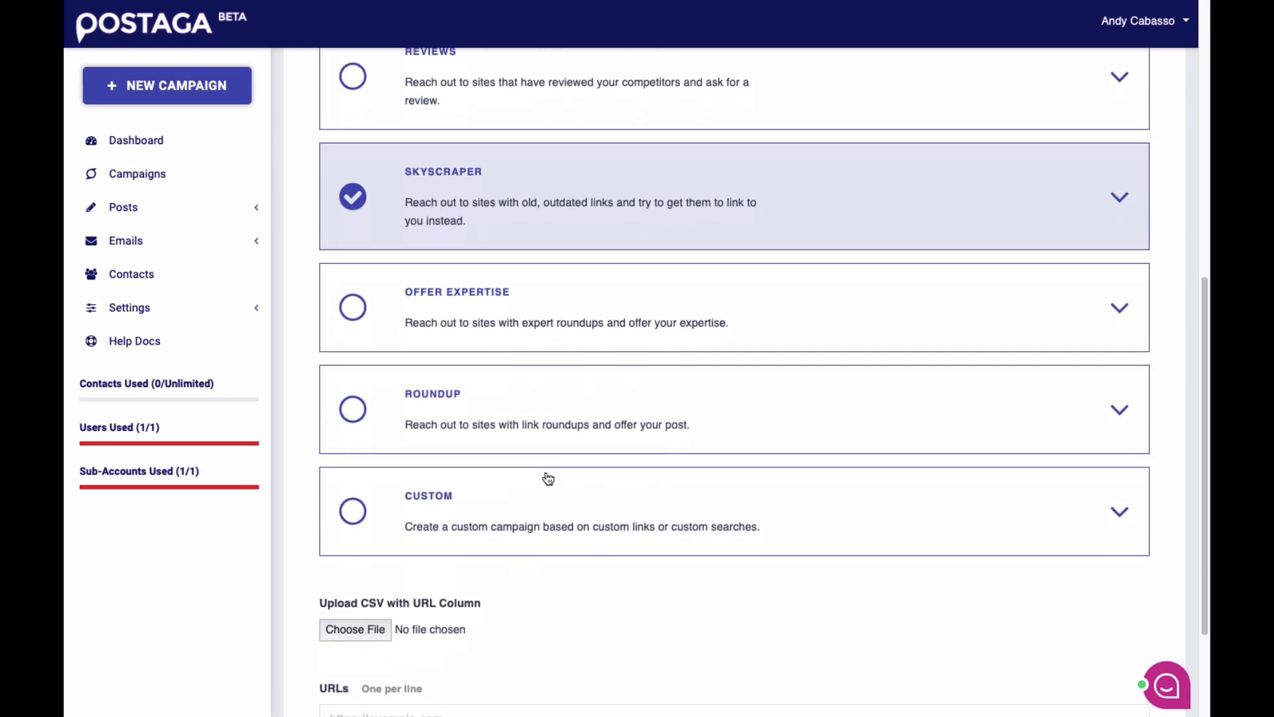
pyautogui.scroll(-2, 548, 478)
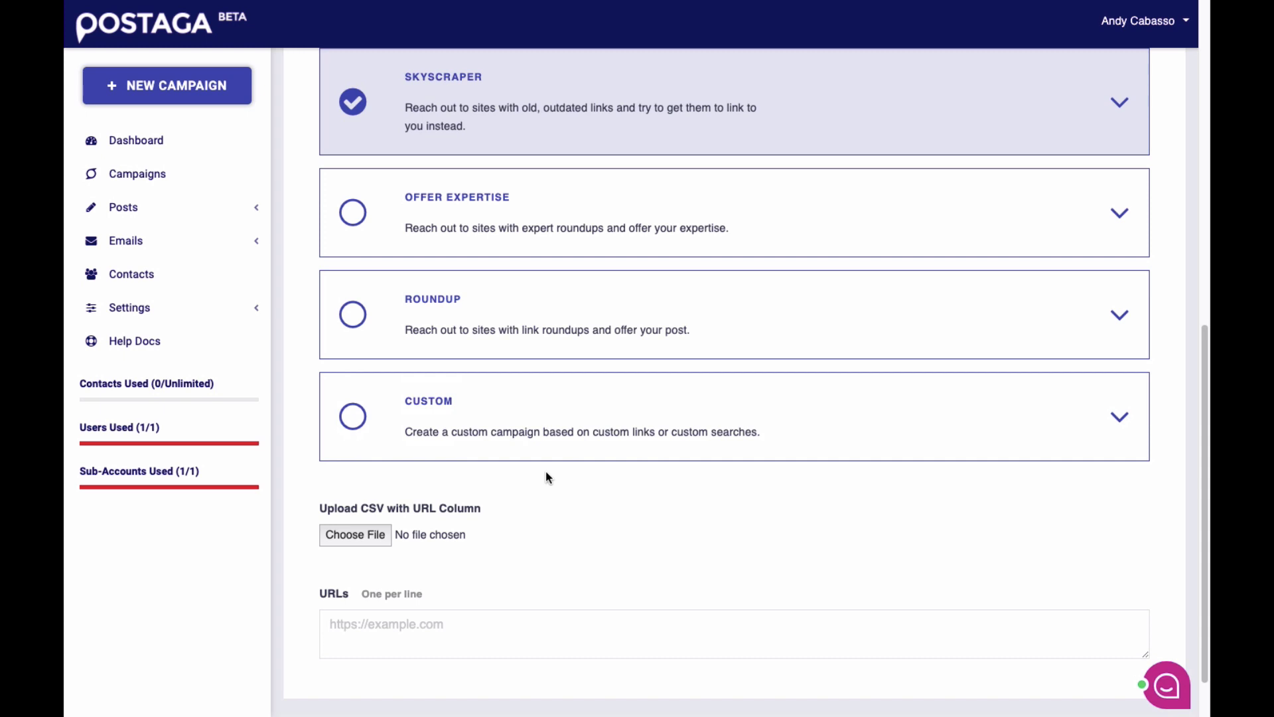
pyautogui.click(537, 402)
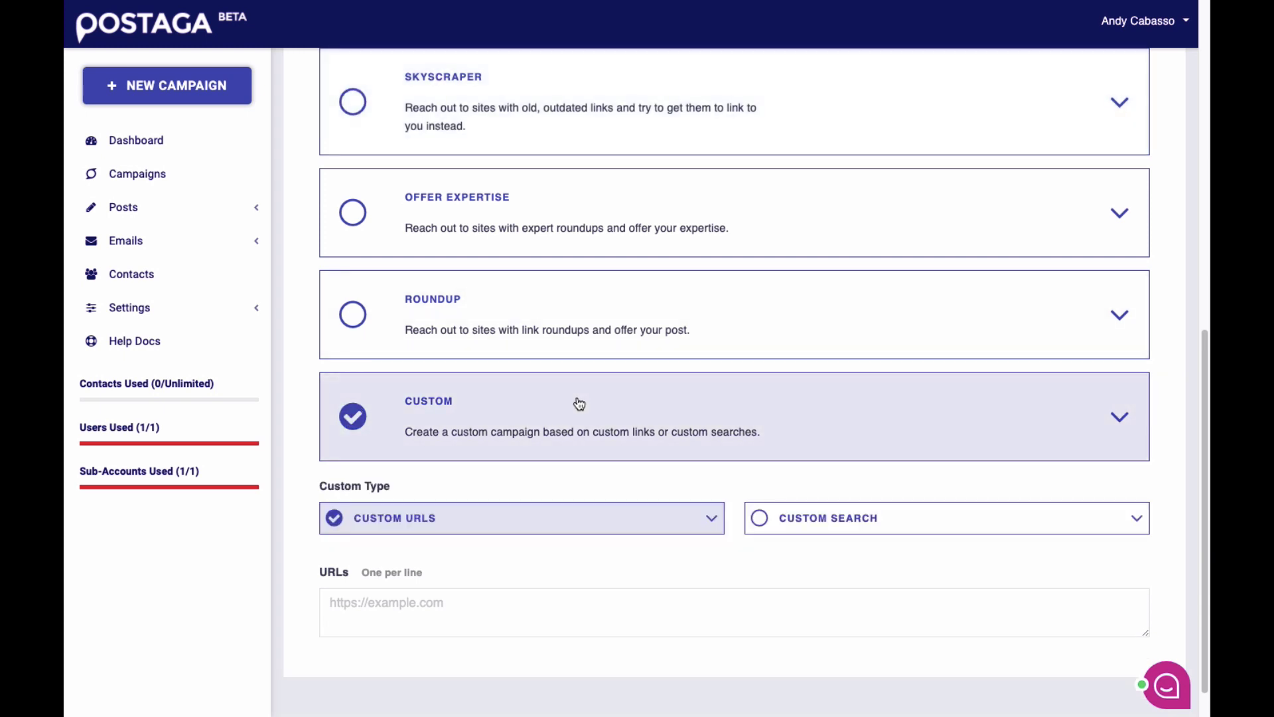
pyautogui.click(848, 519)
pyautogui.scroll(-8, 611, 350)
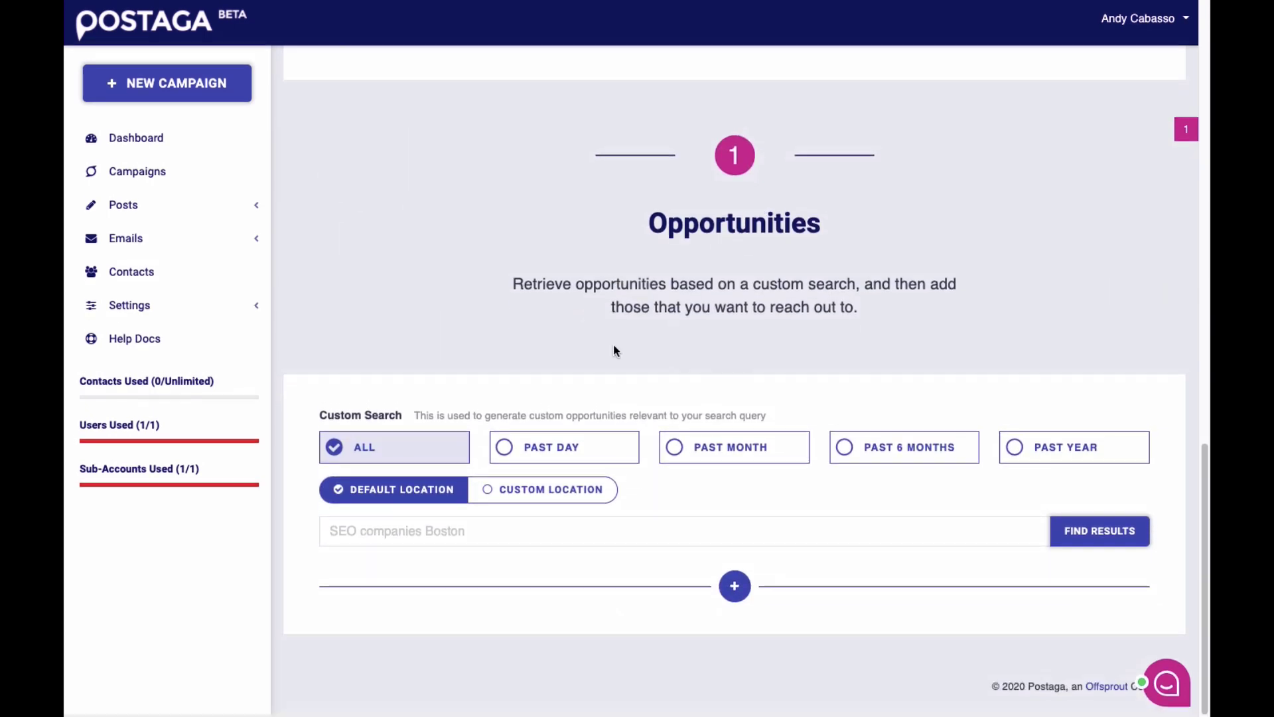
pyautogui.scroll(10, 614, 350)
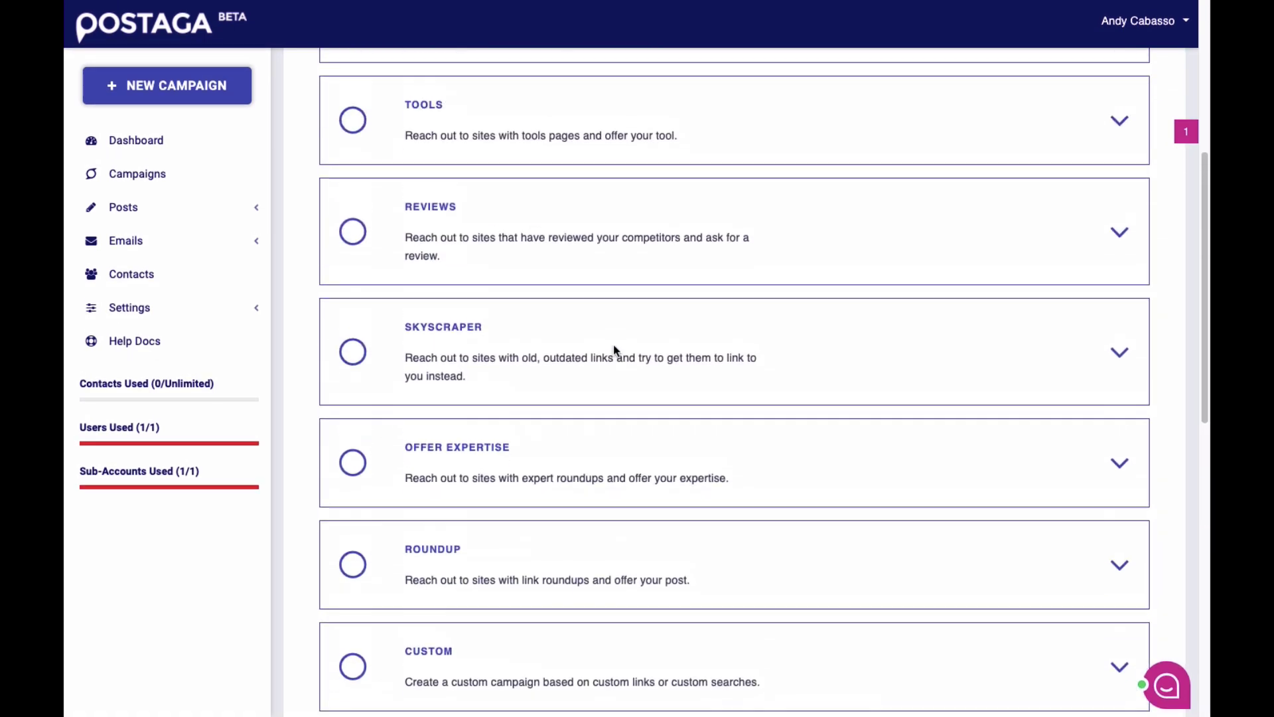
pyautogui.scroll(5, 614, 345)
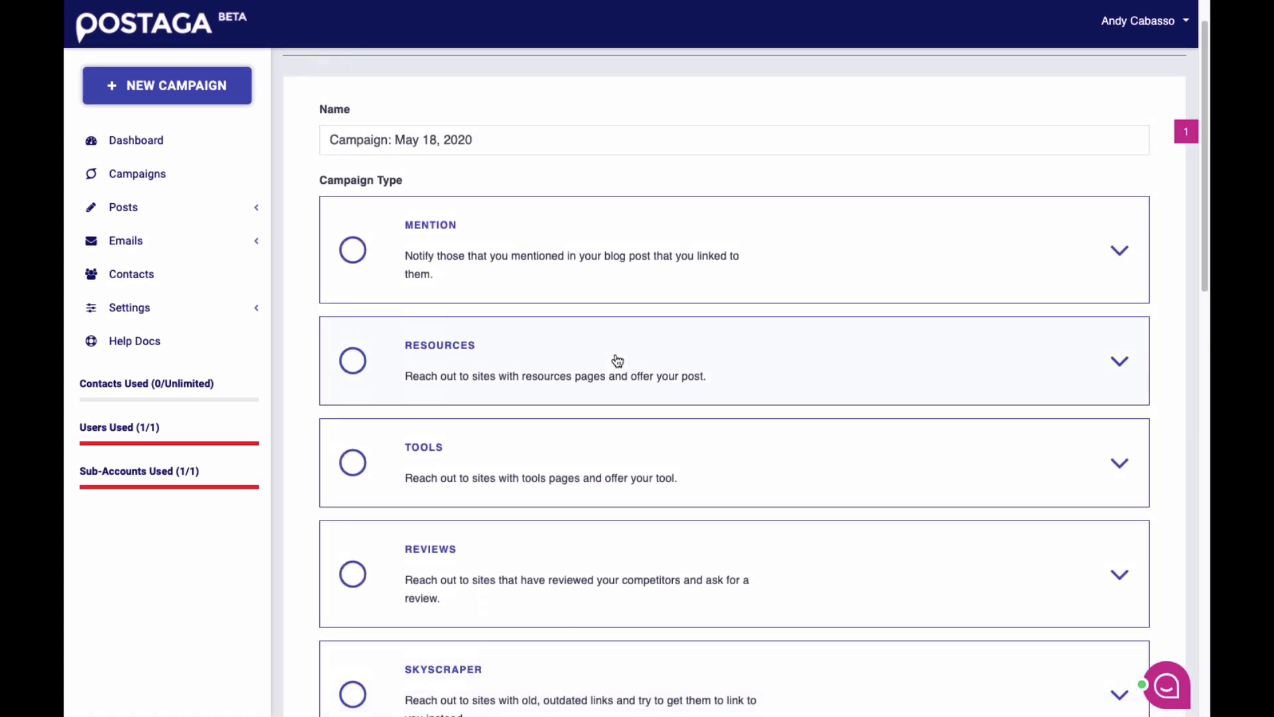